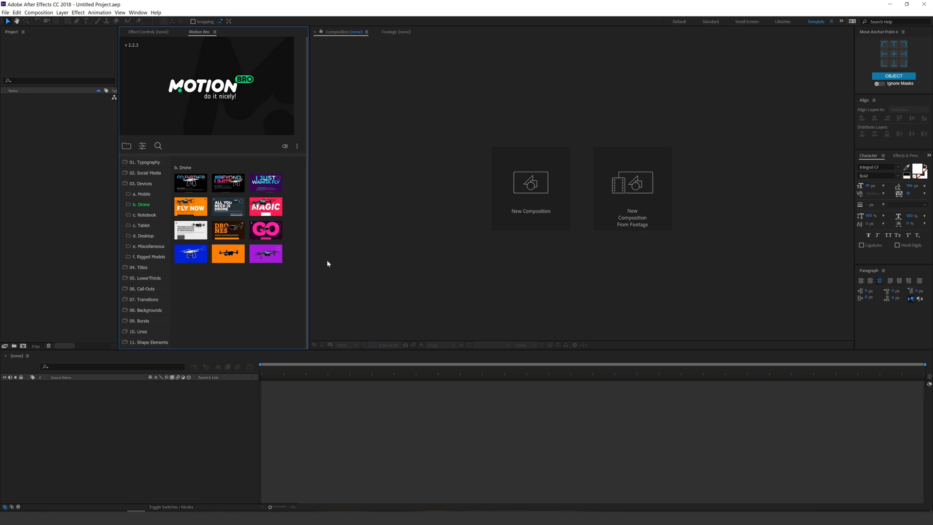
Browse the Notebook, Tablet and Desktop device categories in the Motion Bro library.
{"action": "mouse_move", "coordinate": [272, 214]}
{"action": "left_click", "coordinate": [155, 215]}
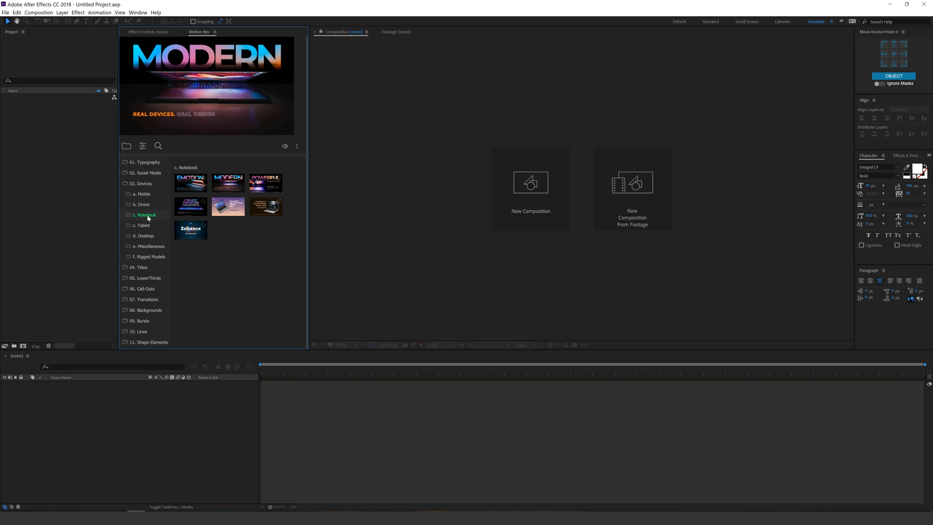
{"action": "left_click", "coordinate": [144, 225]}
{"action": "left_click", "coordinate": [145, 236]}
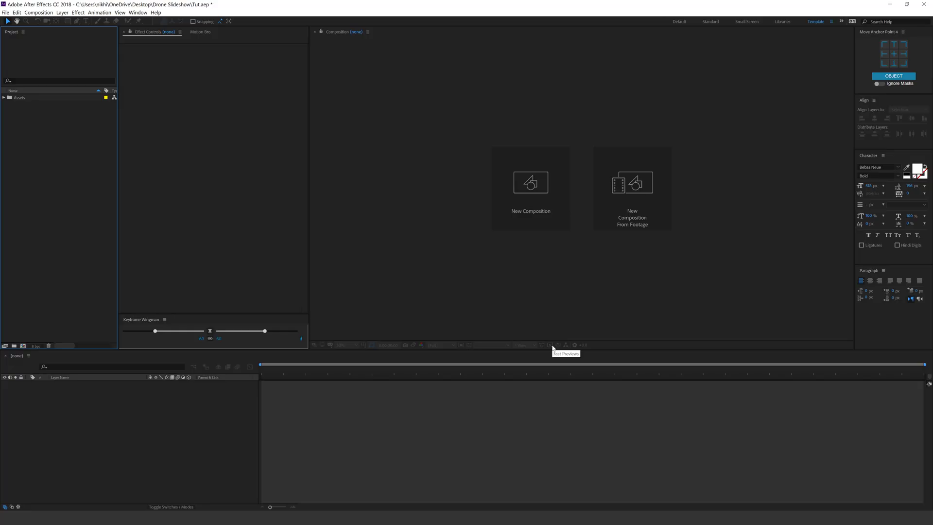
Create a composition named Main Scene at 1920 x 1080 px with a duration of 10 seconds.
{"action": "left_click", "coordinate": [531, 213]}
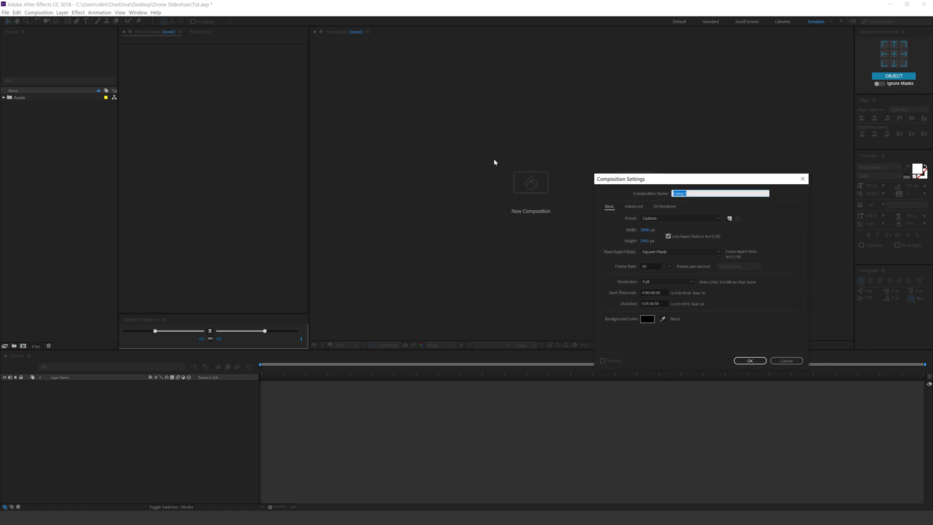
{"action": "left_click_drag", "start_coordinate": [658, 183], "coordinate": [427, 154]}
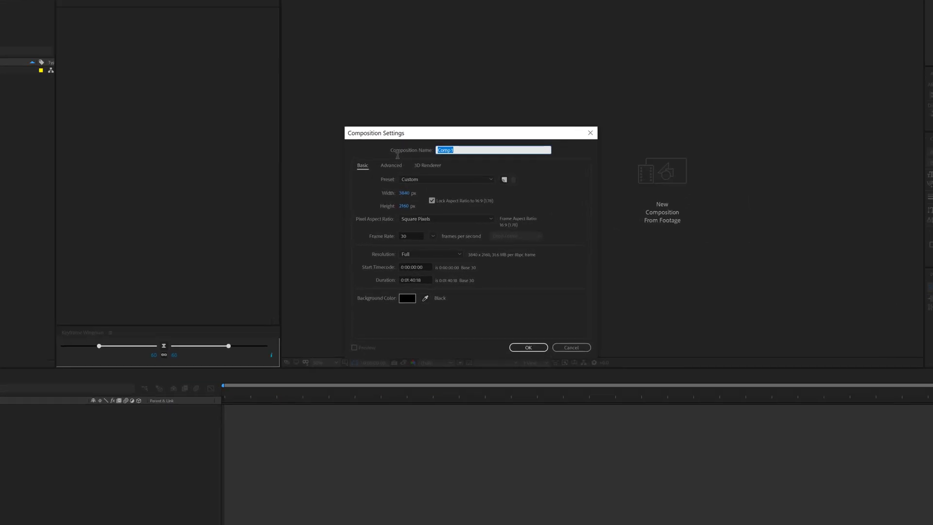
{"action": "type", "text": "Main Scene"}
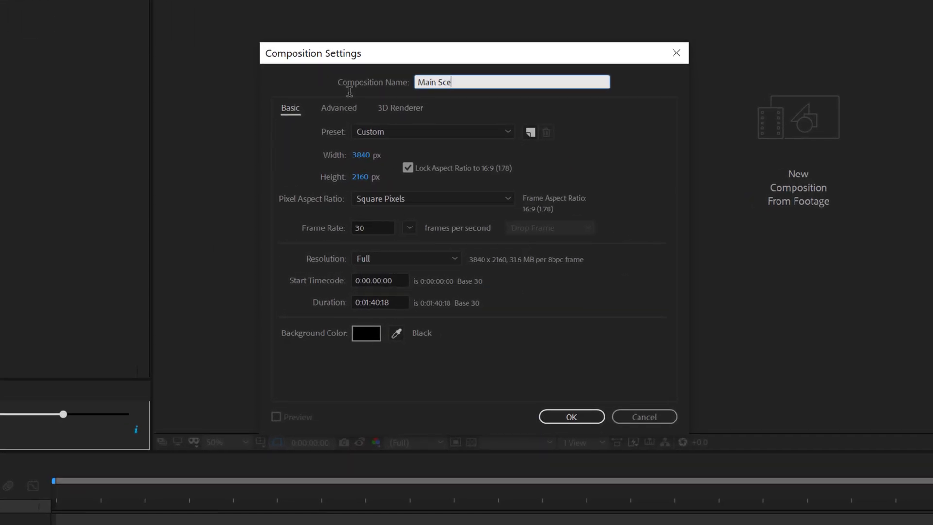
{"action": "left_click", "coordinate": [363, 155]}
{"action": "type", "text": "1920"}
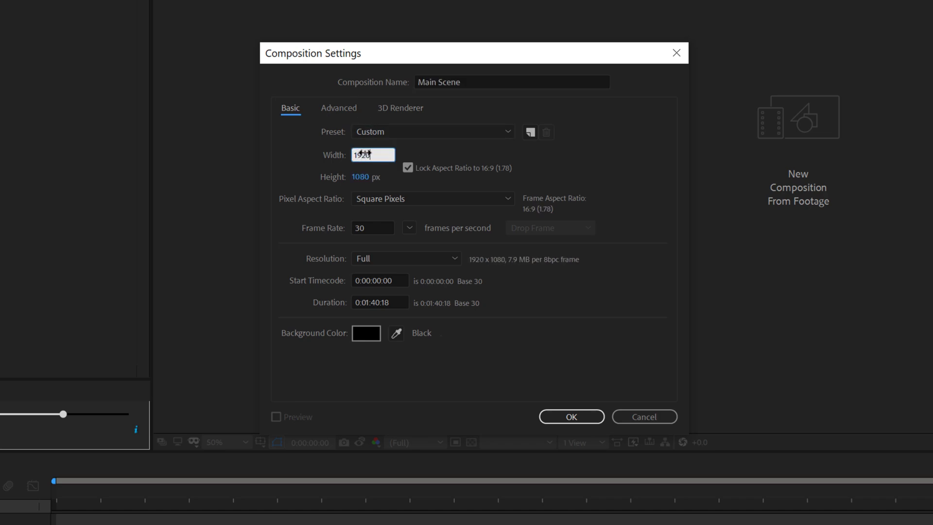
{"action": "left_click", "coordinate": [393, 301]}
{"action": "type", "text": "10."}
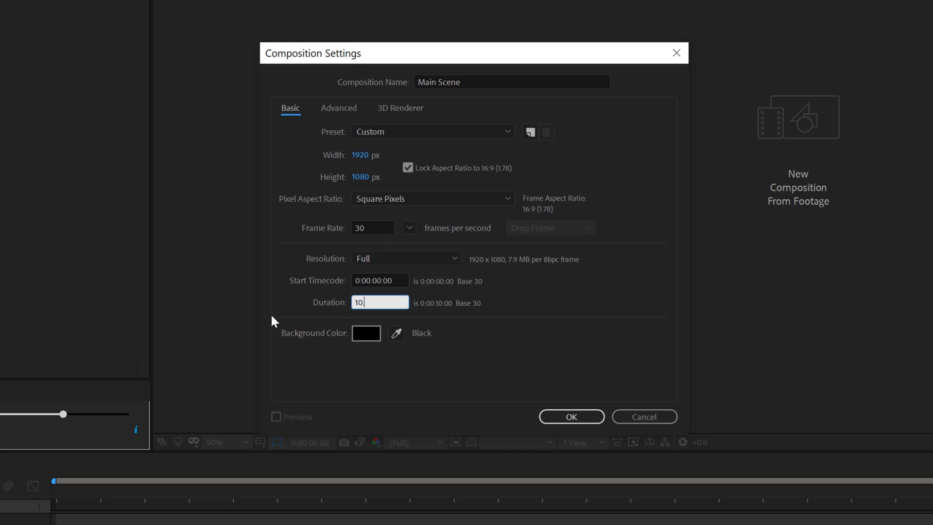
{"action": "left_click", "coordinate": [562, 419]}
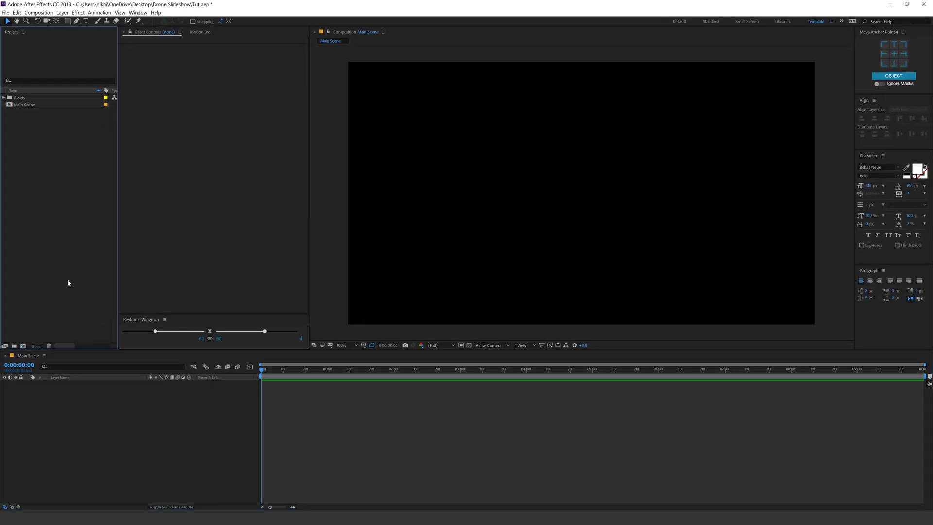
Preview the Drone image and the Pro propeller footage from the Assets folder.
{"action": "left_click", "coordinate": [4, 97]}
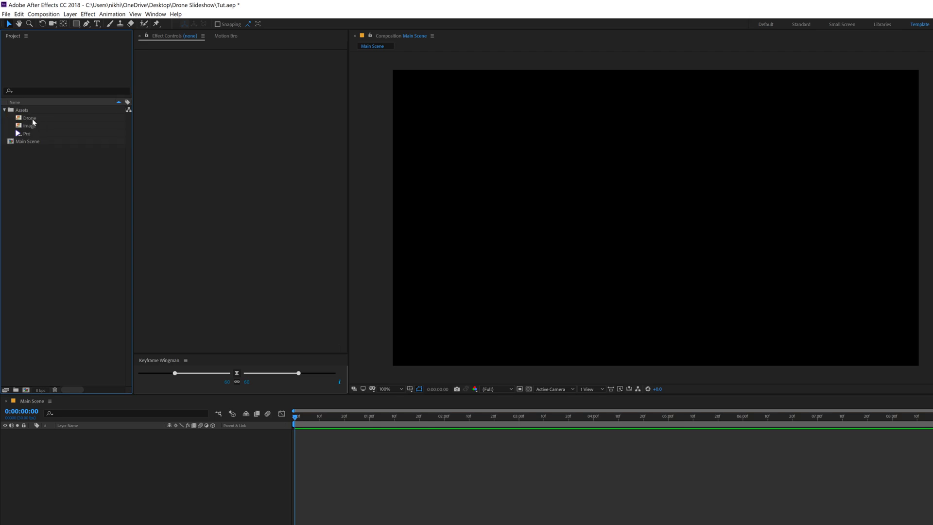
{"action": "left_click", "coordinate": [30, 118]}
{"action": "double_click", "coordinate": [32, 119]}
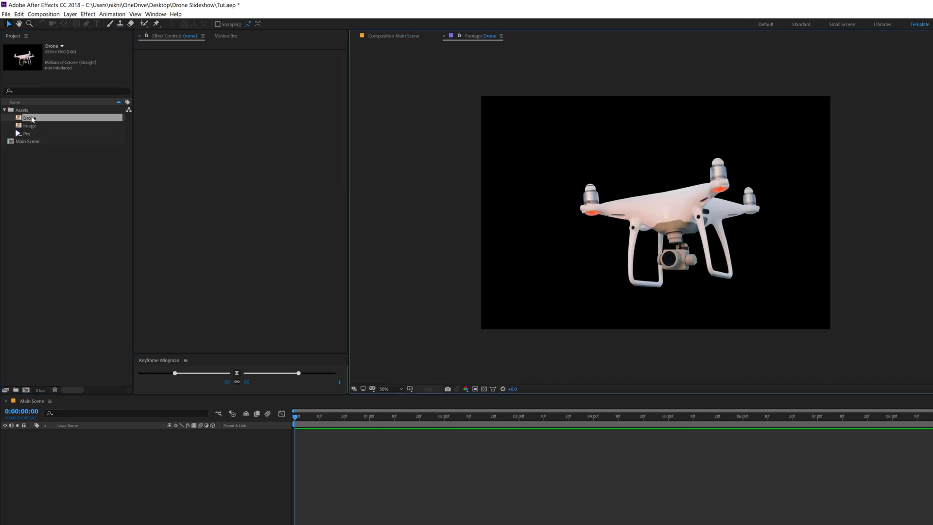
{"action": "double_click", "coordinate": [33, 134]}
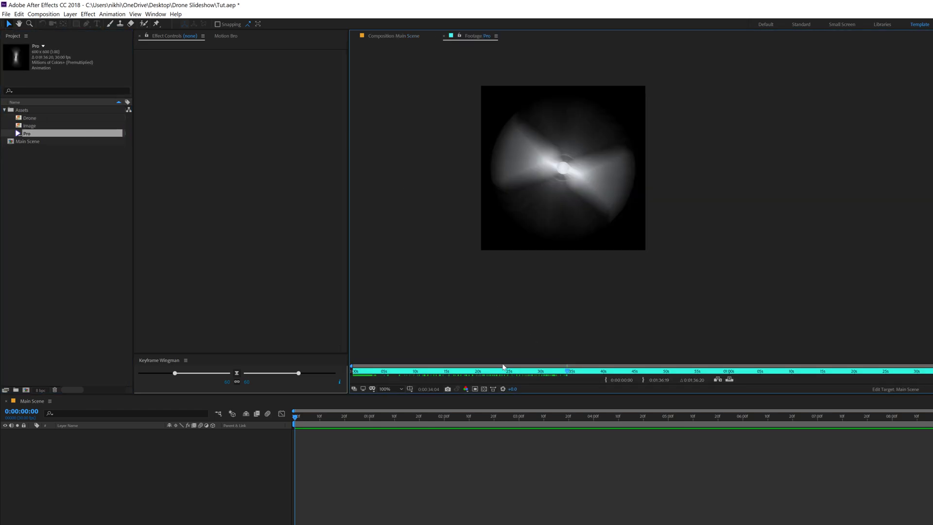
{"action": "left_click_drag", "start_coordinate": [567, 371], "coordinate": [651, 372]}
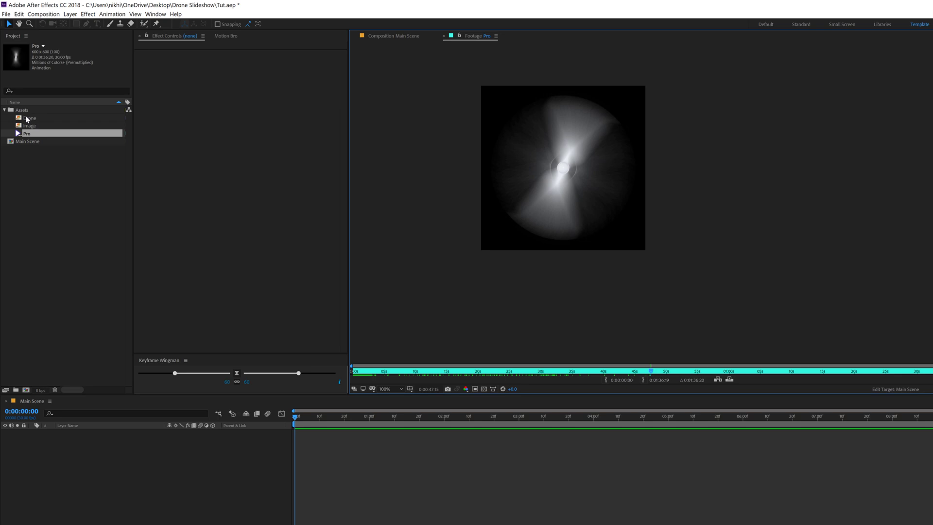
{"action": "left_click", "coordinate": [61, 264]}
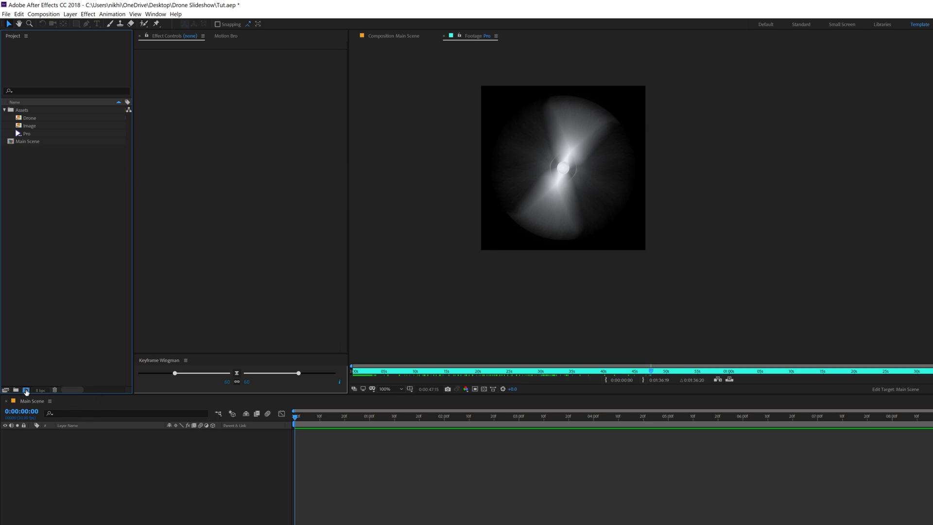
Create a 1920 x 1080 composition named Drone and add the Drone image to it.
{"action": "left_click", "coordinate": [26, 390]}
{"action": "type", "text": "Drone"}
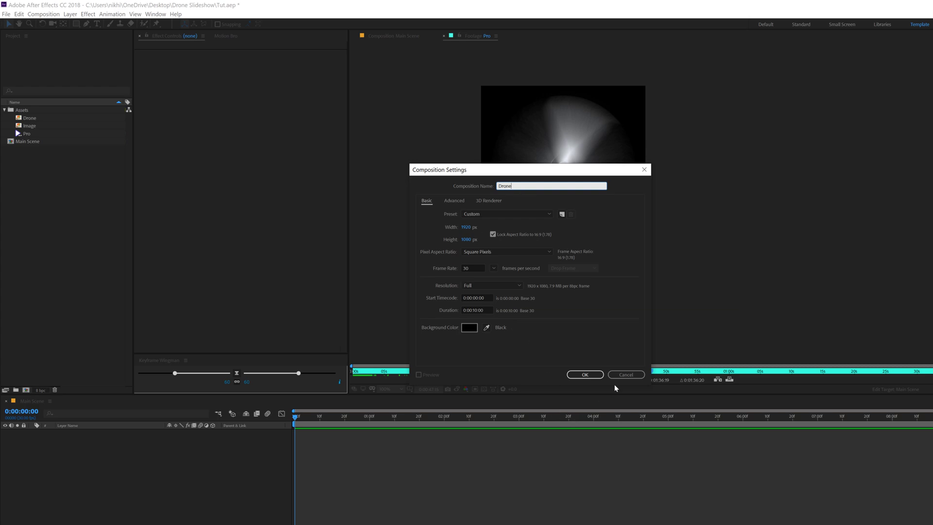
{"action": "left_click", "coordinate": [585, 374]}
{"action": "left_click_drag", "start_coordinate": [30, 120], "coordinate": [133, 466]}
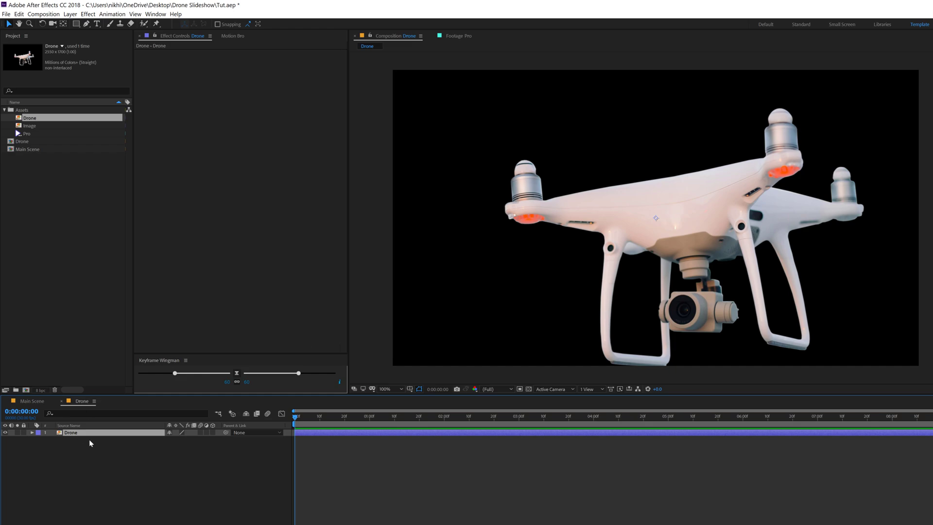
Scale the drone image to 82% and shift it slightly left in the frame.
{"action": "key", "text": "s"}
{"action": "left_click_drag", "start_coordinate": [191, 440], "coordinate": [182, 440]}
{"action": "left_click_drag", "start_coordinate": [691, 251], "coordinate": [562, 264]}
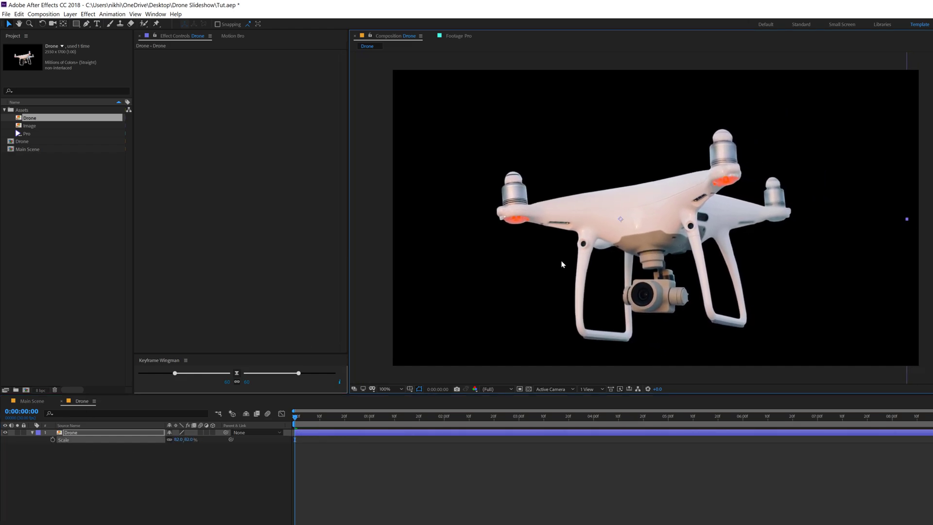
Add the Pro propeller footage above the drone body as a 3D layer.
{"action": "left_click", "coordinate": [30, 135]}
{"action": "left_click_drag", "start_coordinate": [35, 135], "coordinate": [311, 418]}
{"action": "left_click_drag", "start_coordinate": [656, 217], "coordinate": [655, 156]}
{"action": "left_click", "coordinate": [213, 432]}
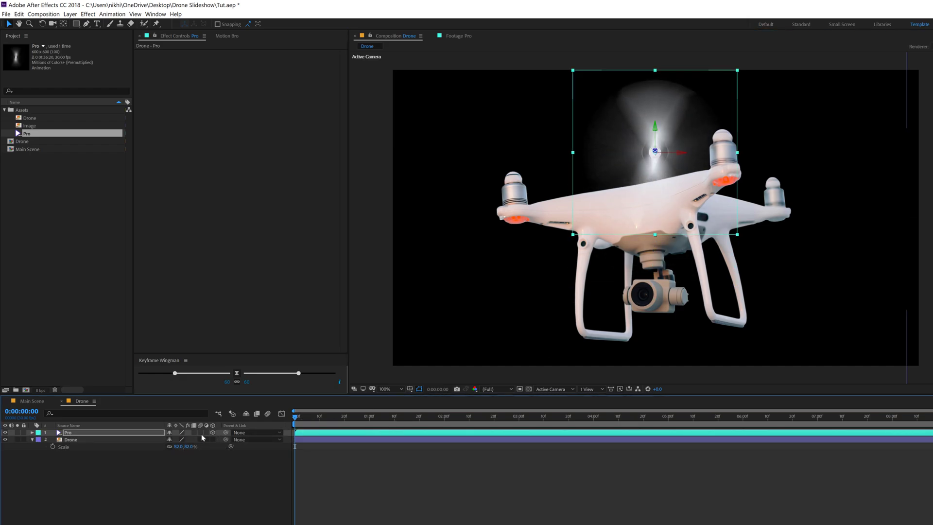
Tilt the propeller nearly flat around X, rotate it 10° around Y and place it on the front-right motor.
{"action": "key", "text": "r"}
{"action": "mouse_move", "coordinate": [179, 446]}
{"action": "left_mouse_down"}
{"action": "mouse_move", "coordinate": [149, 452]}
{"action": "mouse_move", "coordinate": [182, 453]}
{"action": "left_mouse_up"}
{"action": "left_click_drag", "start_coordinate": [708, 141], "coordinate": [776, 121]}
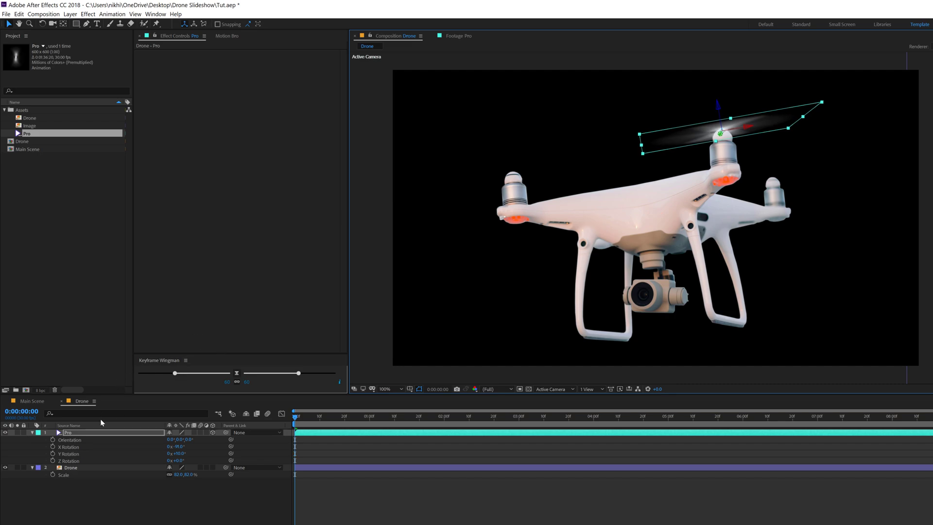
Move the Pro layer below the Drone layer and scrub the timeline to preview the spinning propeller.
{"action": "left_click_drag", "start_coordinate": [87, 432], "coordinate": [100, 499]}
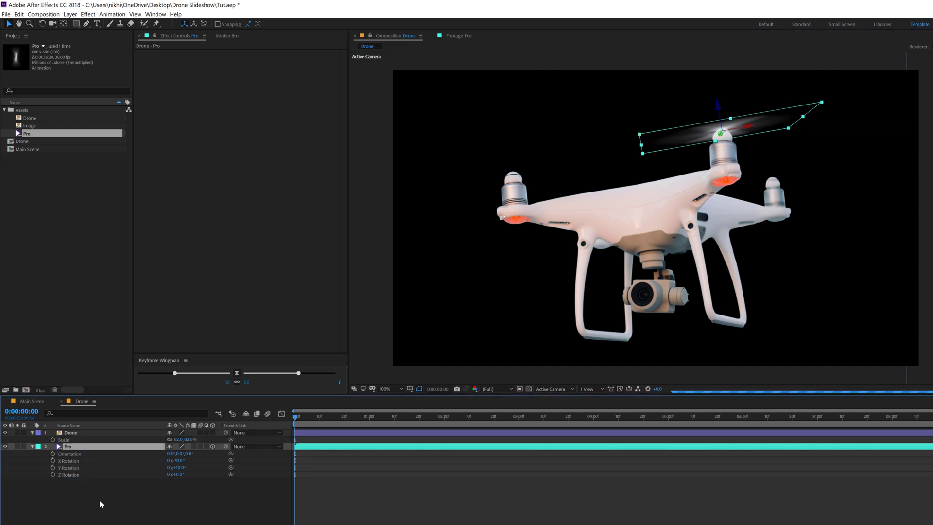
{"action": "left_click", "coordinate": [98, 502]}
{"action": "left_click_drag", "start_coordinate": [306, 421], "coordinate": [411, 407]}
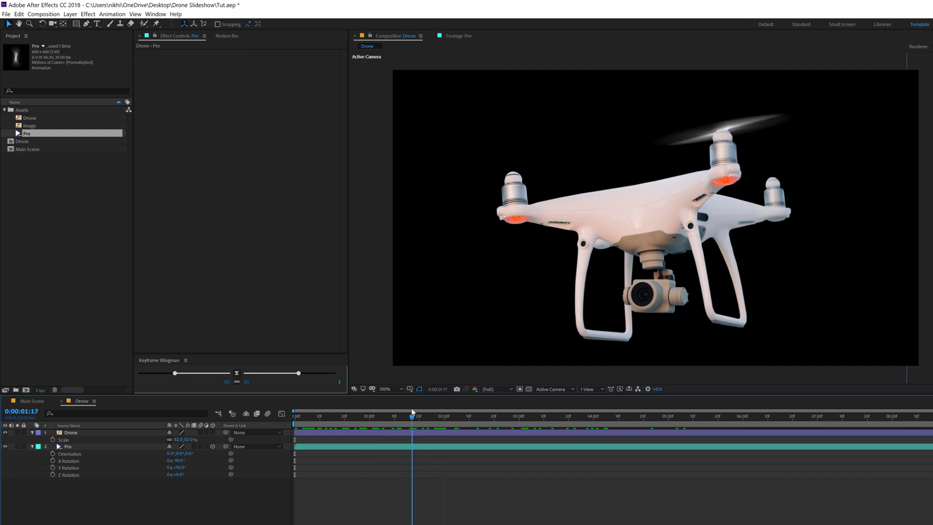
Scale the propeller to 129% and fine-tune its position on top of the front-right motor.
{"action": "key", "text": "u"}
{"action": "left_click", "coordinate": [80, 440]}
{"action": "key", "text": "s"}
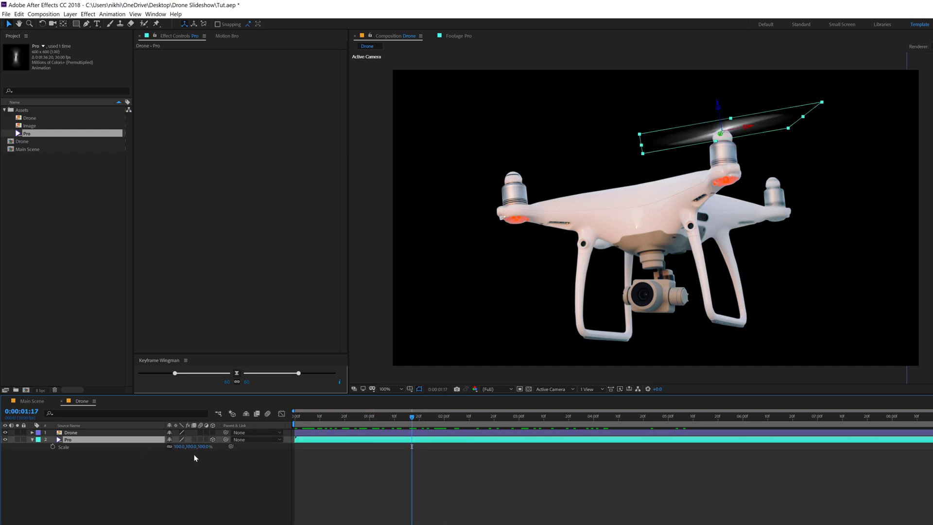
{"action": "left_click_drag", "start_coordinate": [206, 448], "coordinate": [217, 446]}
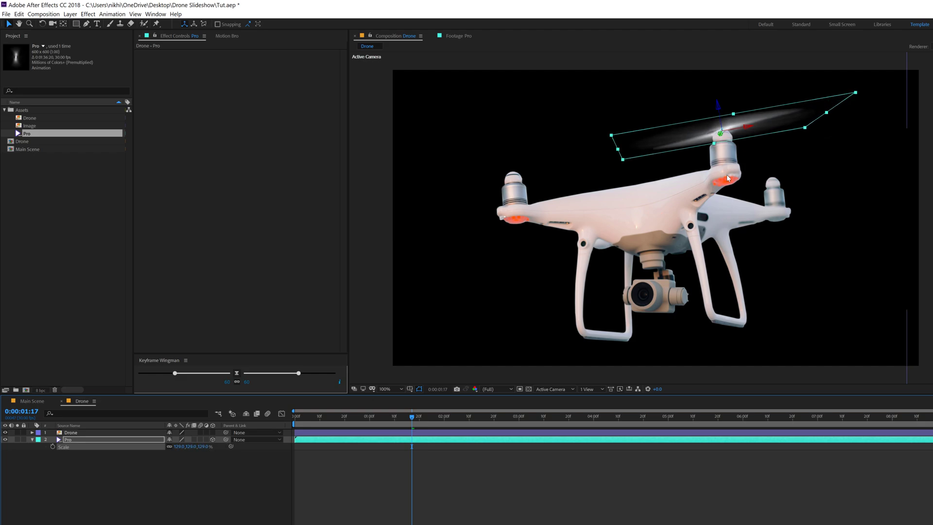
{"action": "scroll", "coordinate": [789, 154], "scroll_direction": "up", "scroll_amount": 1}
{"action": "left_click_drag", "start_coordinate": [789, 155], "coordinate": [682, 210]}
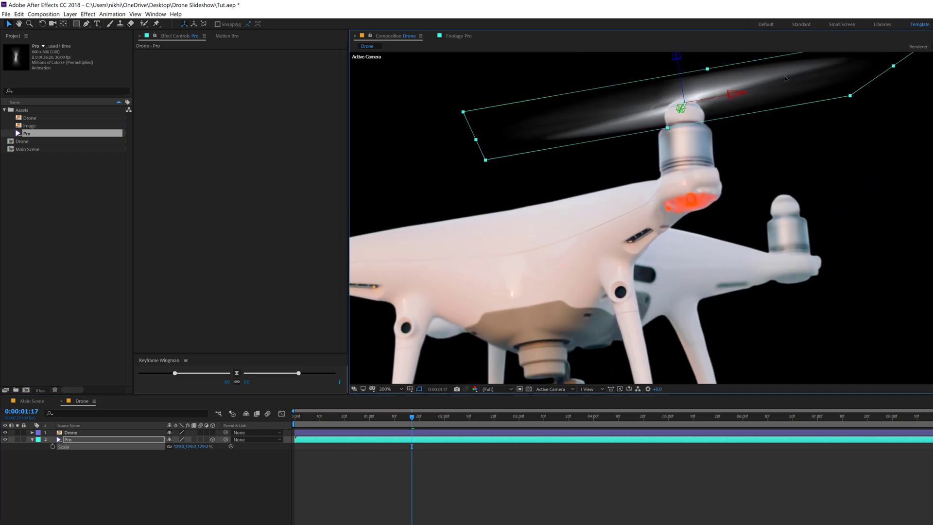
{"action": "left_click_drag", "start_coordinate": [784, 78], "coordinate": [783, 79]}
{"action": "left_click", "coordinate": [719, 121]}
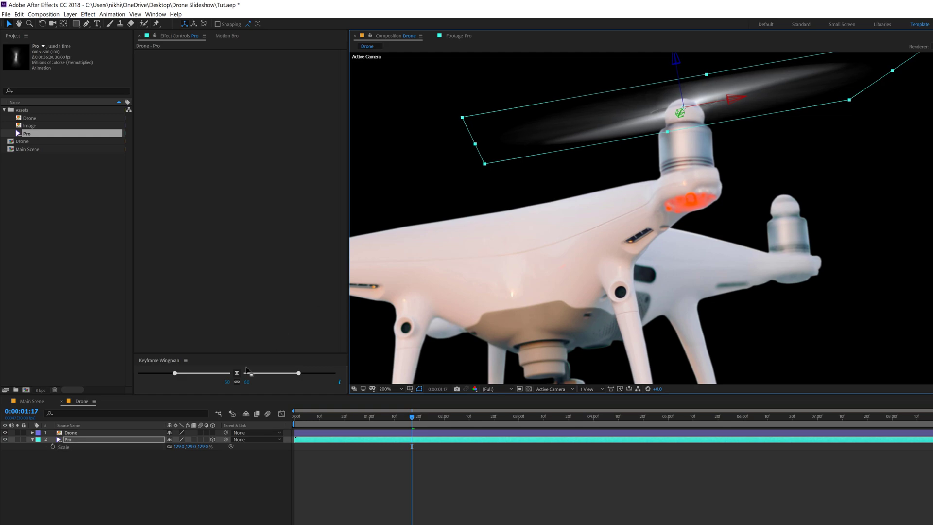
Set the front-right propeller's Y rotation to 7° and preview its spin.
{"action": "key", "text": "r"}
{"action": "mouse_move", "coordinate": [180, 460]}
{"action": "left_mouse_down"}
{"action": "mouse_move", "coordinate": [189, 460]}
{"action": "mouse_move", "coordinate": [178, 455]}
{"action": "left_mouse_up"}
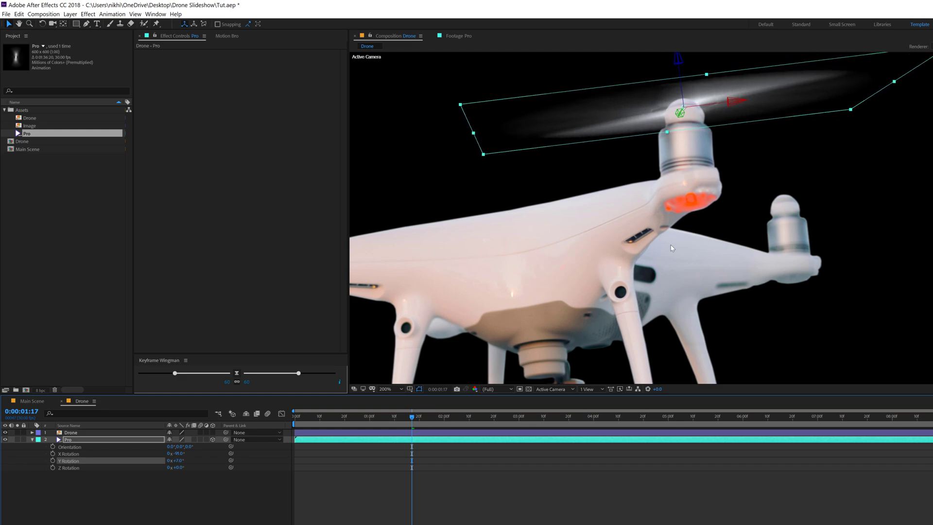
{"action": "left_click", "coordinate": [793, 111]}
{"action": "left_click", "coordinate": [178, 484]}
{"action": "scroll", "coordinate": [580, 228], "scroll_direction": "down", "scroll_amount": 1}
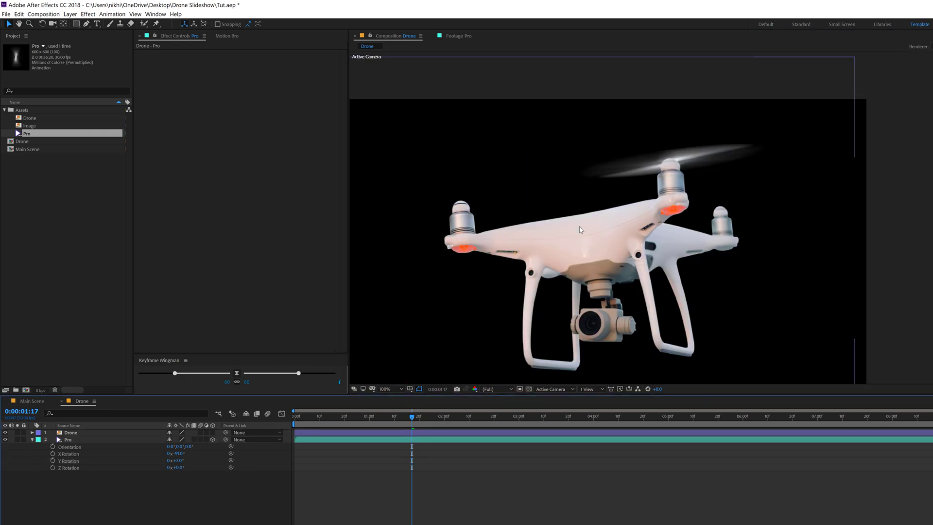
{"action": "left_click_drag", "start_coordinate": [317, 418], "coordinate": [581, 417]}
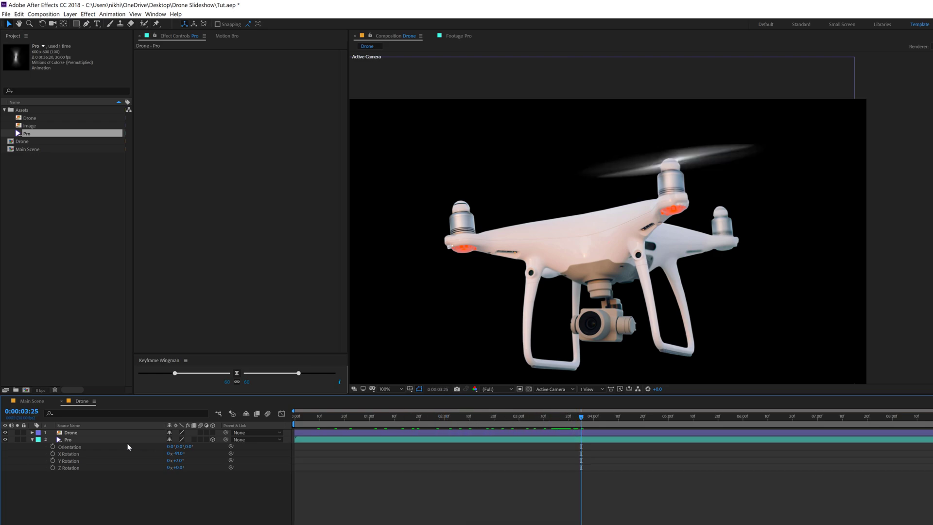
Duplicate the propeller layer and place the copy on the drone's left motor.
{"action": "left_click", "coordinate": [65, 439]}
{"action": "left_click", "coordinate": [31, 439]}
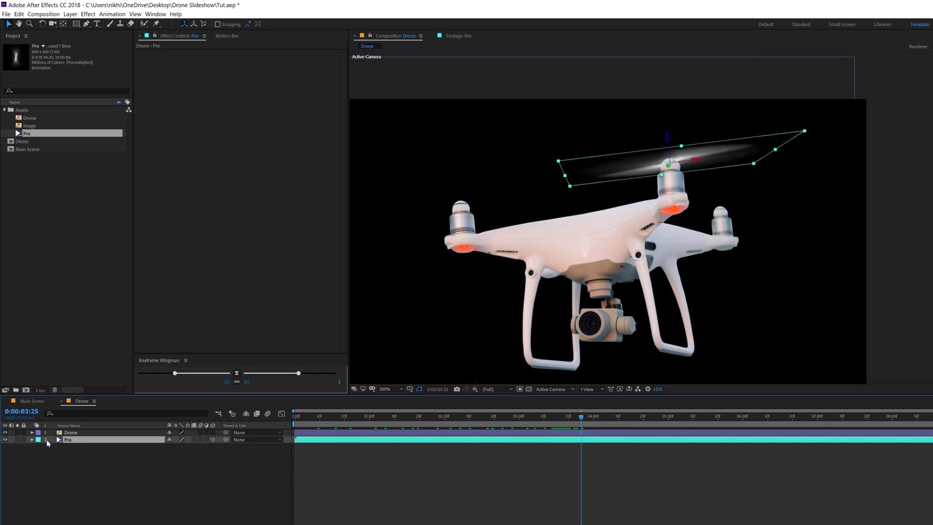
{"action": "key", "text": "ctrl+d"}
{"action": "left_click_drag", "start_coordinate": [727, 160], "coordinate": [523, 200]}
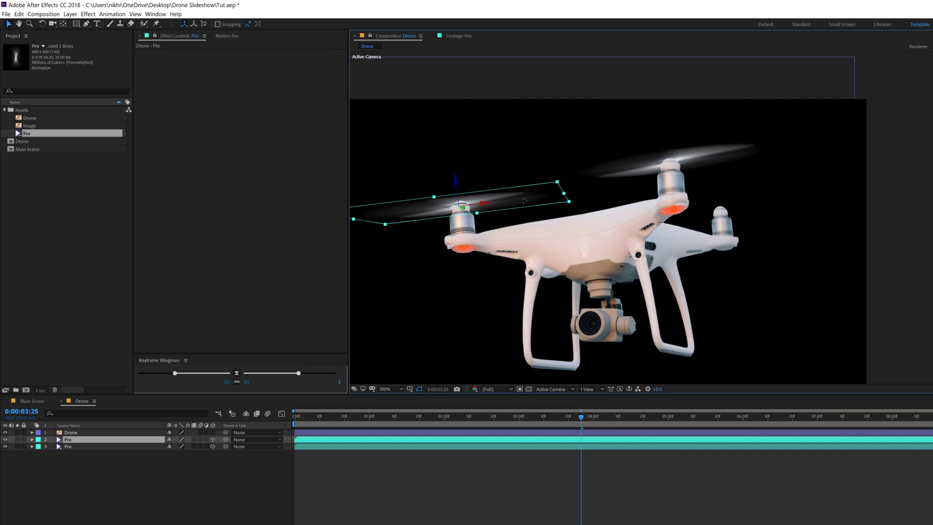
Scale the left motor's propeller down to 121% and set its Y rotation to 9°.
{"action": "key", "text": "Return"}
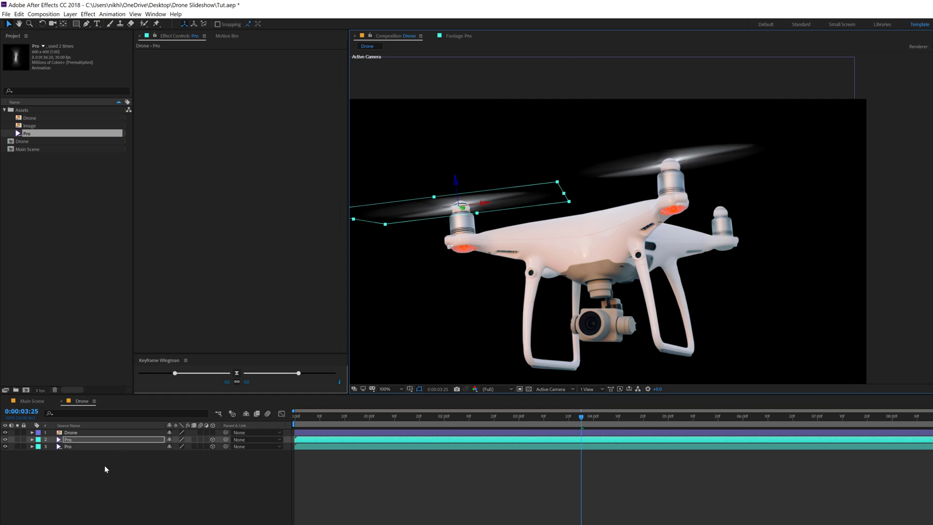
{"action": "key", "text": "s"}
{"action": "left_click_drag", "start_coordinate": [205, 446], "coordinate": [202, 446]}
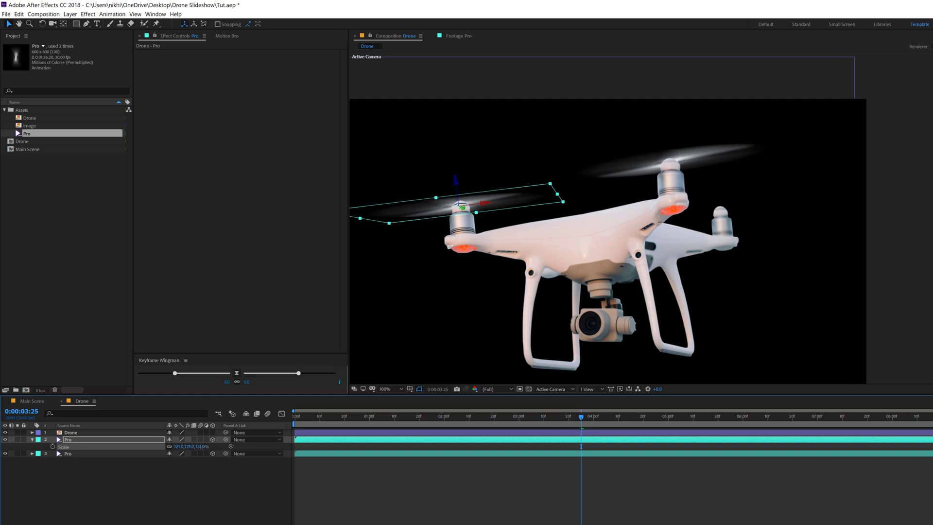
{"action": "key", "text": "r"}
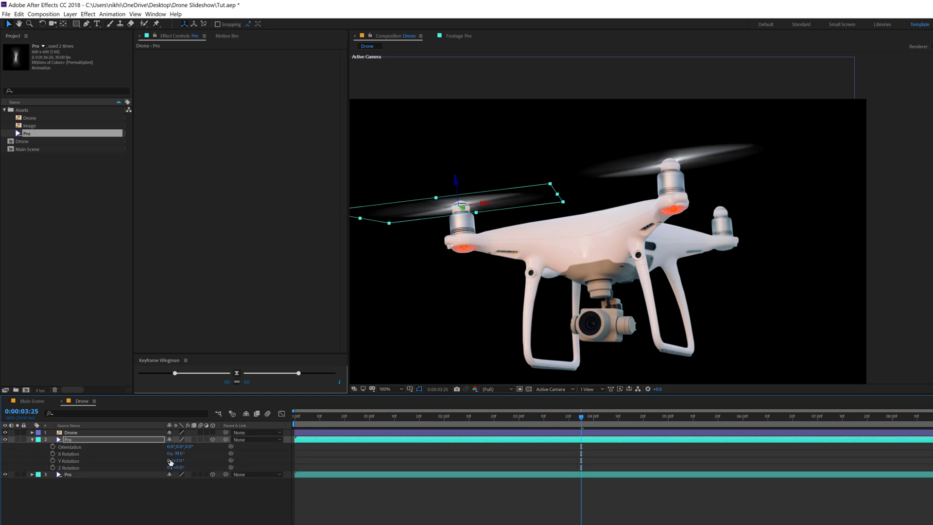
{"action": "mouse_move", "coordinate": [177, 453]}
{"action": "left_mouse_down"}
{"action": "mouse_move", "coordinate": [193, 461]}
{"action": "mouse_move", "coordinate": [181, 461]}
{"action": "left_mouse_up"}
{"action": "left_click", "coordinate": [151, 514]}
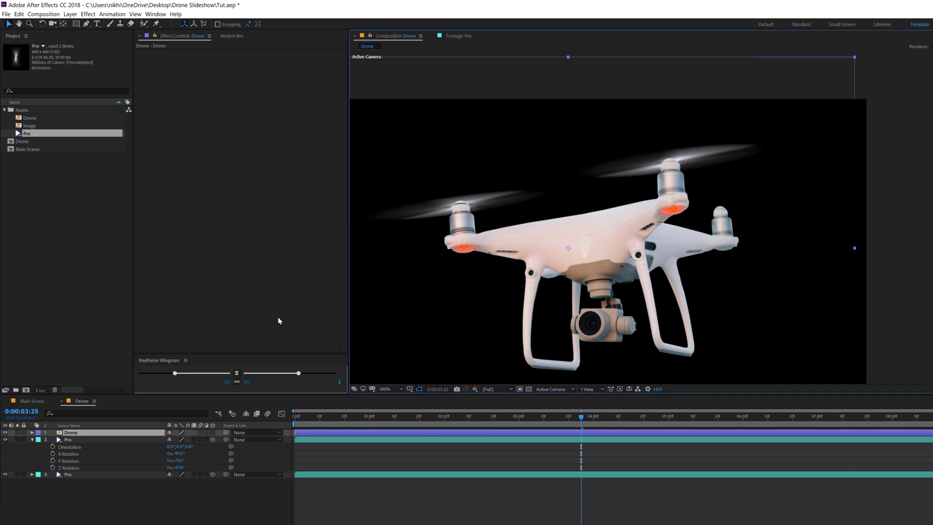
Preview the spin of the two placed propellers by checking frames in the first few seconds.
{"action": "left_click", "coordinate": [74, 475]}
{"action": "left_click", "coordinate": [70, 439]}
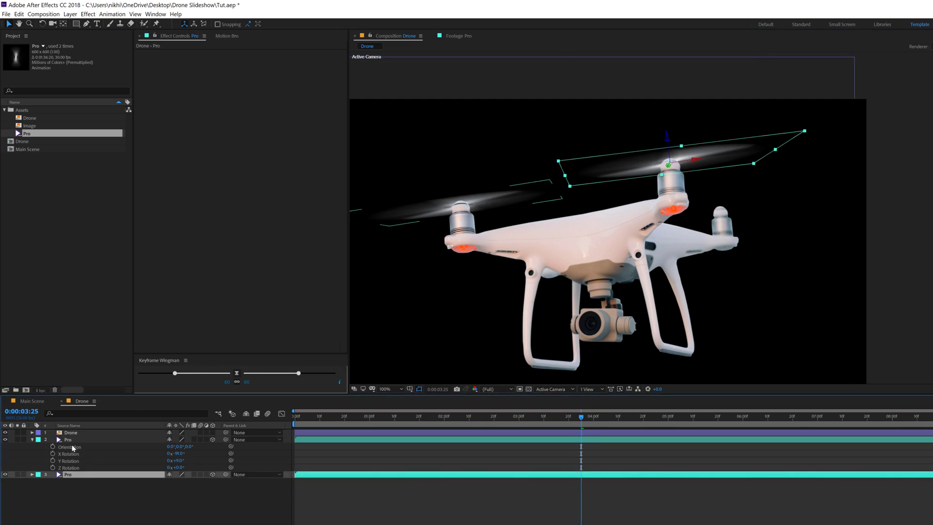
{"action": "key", "text": "Return"}
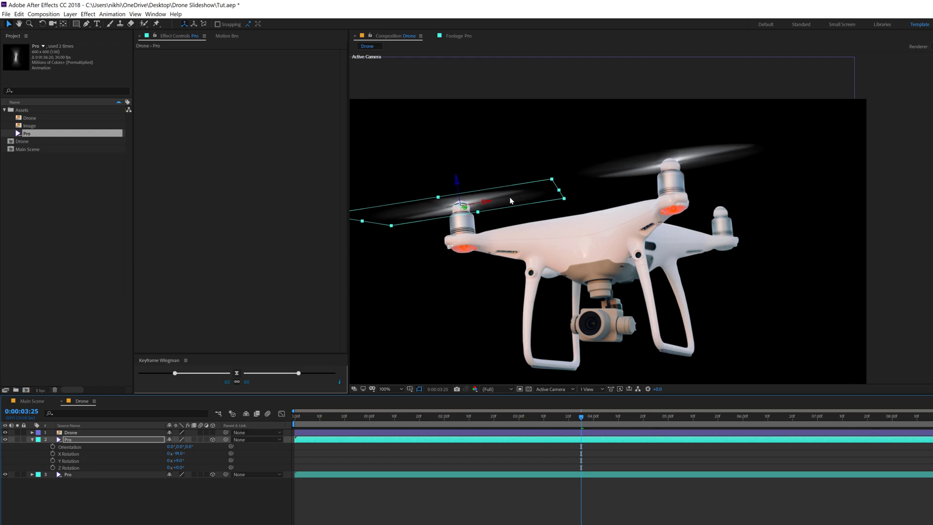
{"action": "left_click", "coordinate": [123, 519]}
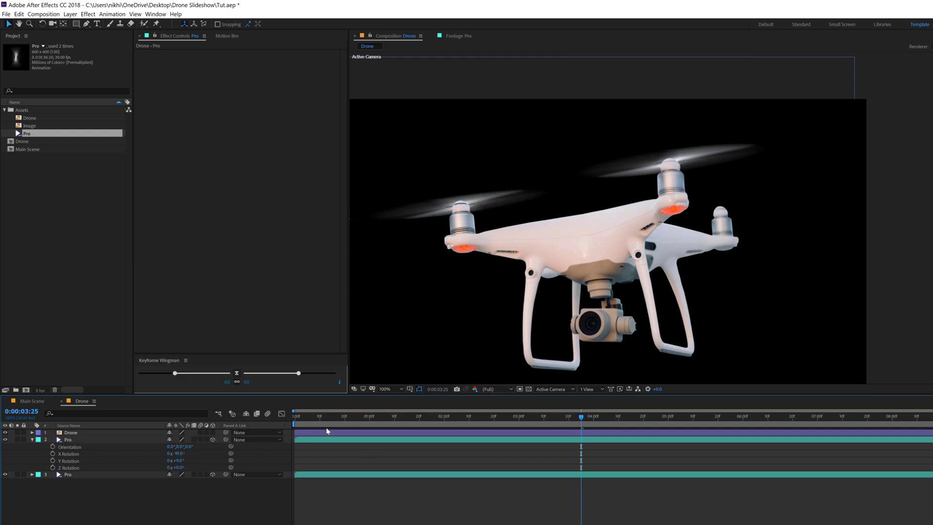
{"action": "left_click_drag", "start_coordinate": [342, 424], "coordinate": [487, 409]}
{"action": "left_click", "coordinate": [487, 415]}
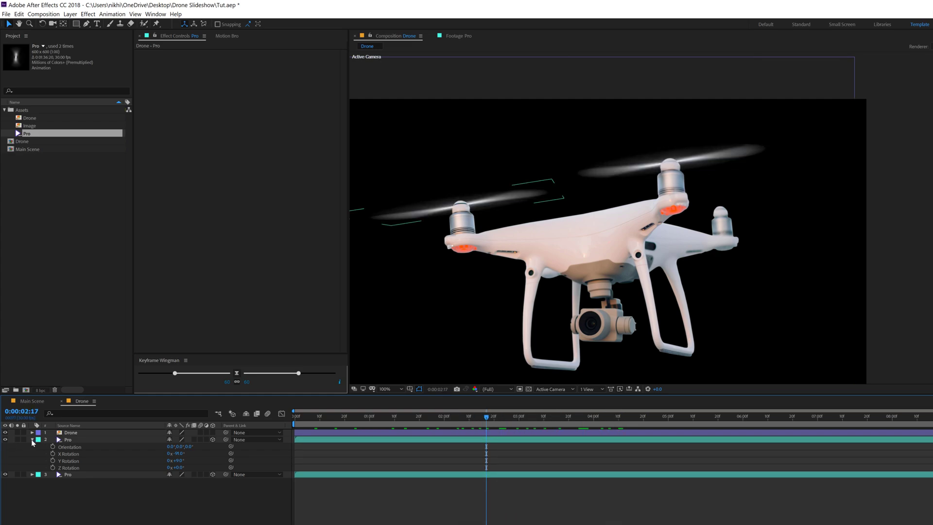
Duplicate the left motor's propeller layer onto the rear-right motor and scale the copy to 93%.
{"action": "left_click", "coordinate": [33, 439]}
{"action": "left_click", "coordinate": [75, 440]}
{"action": "key", "text": "ctrl+d"}
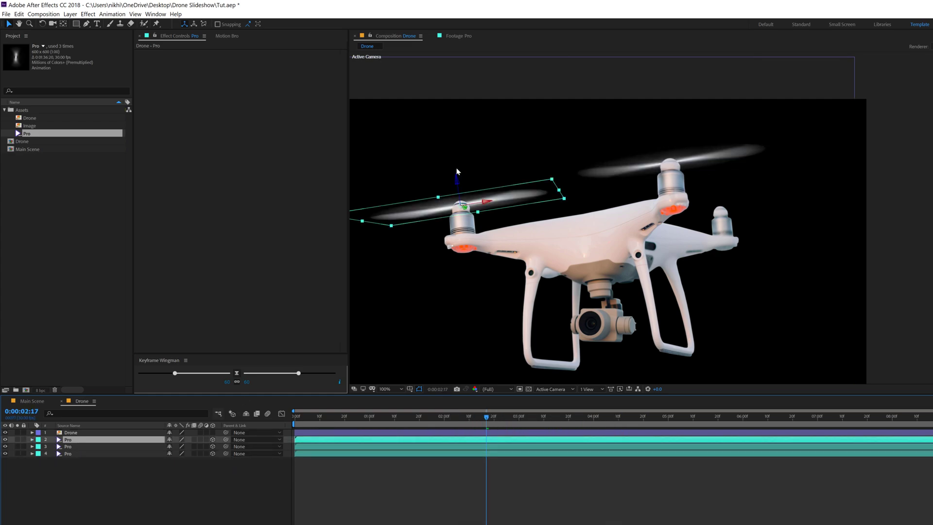
{"action": "left_click_drag", "start_coordinate": [508, 204], "coordinate": [761, 204]}
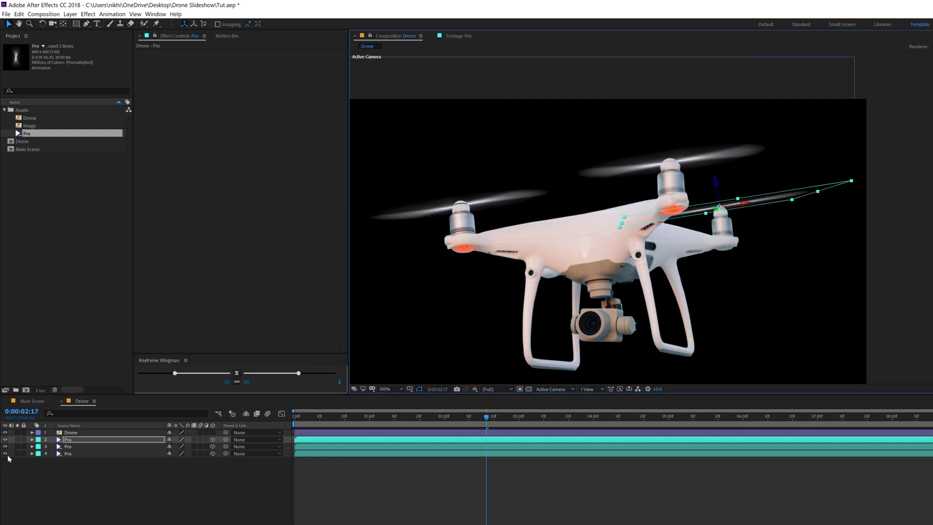
{"action": "key", "text": "s"}
{"action": "left_click_drag", "start_coordinate": [198, 446], "coordinate": [191, 446]}
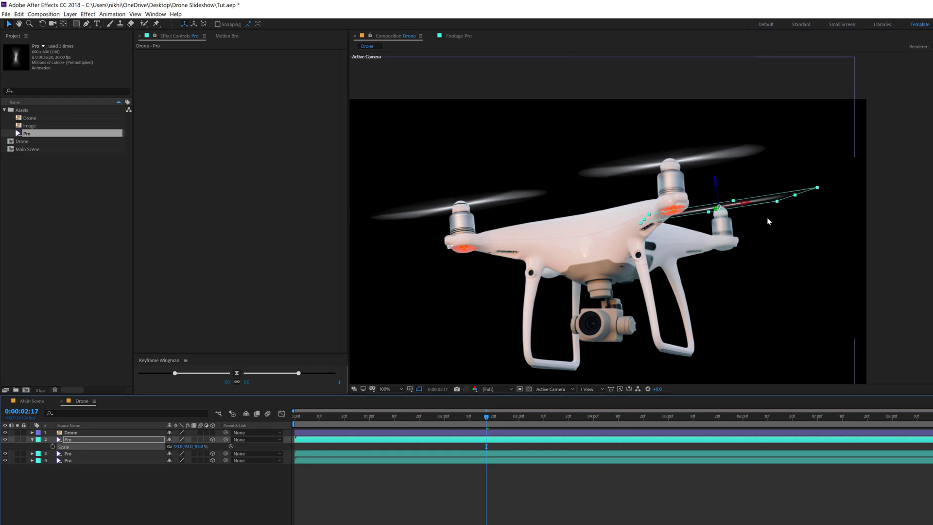
Tilt the rear-right propeller to X rotation -94° and Y rotation 5°, seated slightly lower on its motor, and preview the spin.
{"action": "scroll", "coordinate": [776, 220], "scroll_direction": "up", "scroll_amount": 2}
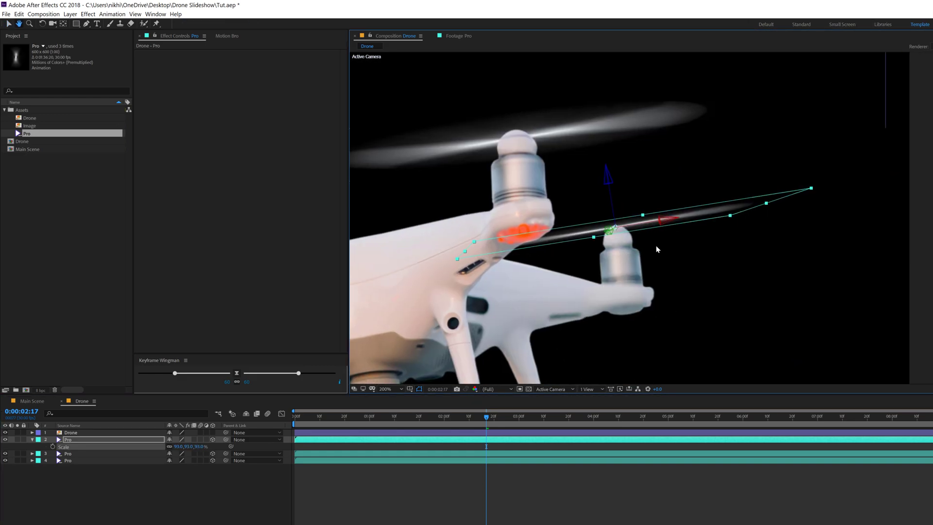
{"action": "key", "text": "r"}
{"action": "left_click_drag", "start_coordinate": [180, 458], "coordinate": [178, 458]}
{"action": "left_click_drag", "start_coordinate": [725, 212], "coordinate": [727, 218]}
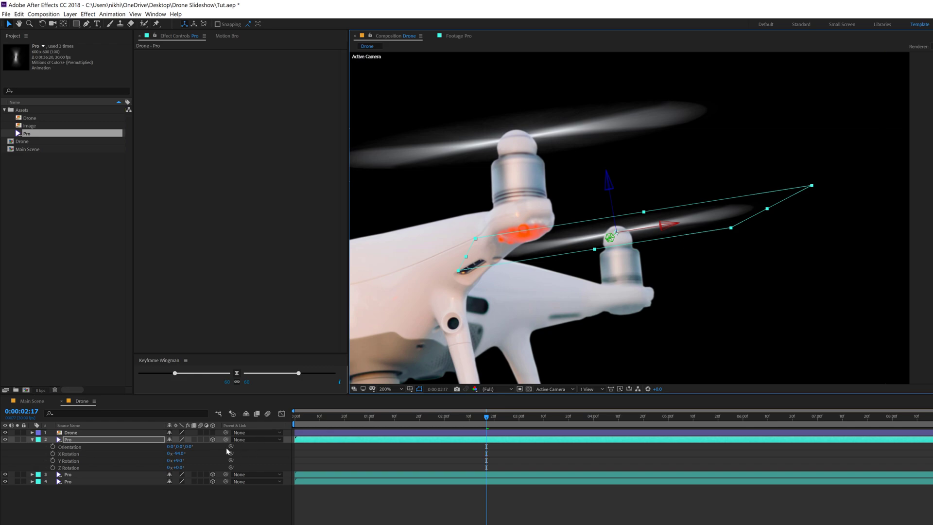
{"action": "left_click_drag", "start_coordinate": [177, 462], "coordinate": [180, 462]}
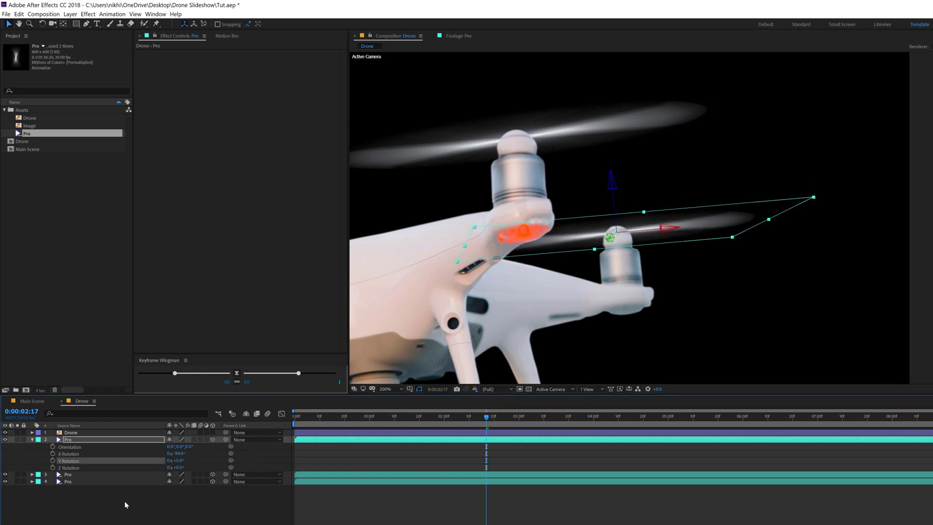
{"action": "left_click", "coordinate": [124, 501]}
{"action": "scroll", "coordinate": [508, 327], "scroll_direction": "down", "scroll_amount": 1}
{"action": "left_click_drag", "start_coordinate": [321, 422], "coordinate": [459, 426]}
Duplicate the rear-right propeller layer, place the copy behind the middle of the drone's body as the fourth propeller, and preview it.
{"action": "left_click", "coordinate": [77, 455]}
{"action": "left_click", "coordinate": [72, 442]}
{"action": "key", "text": "r"}
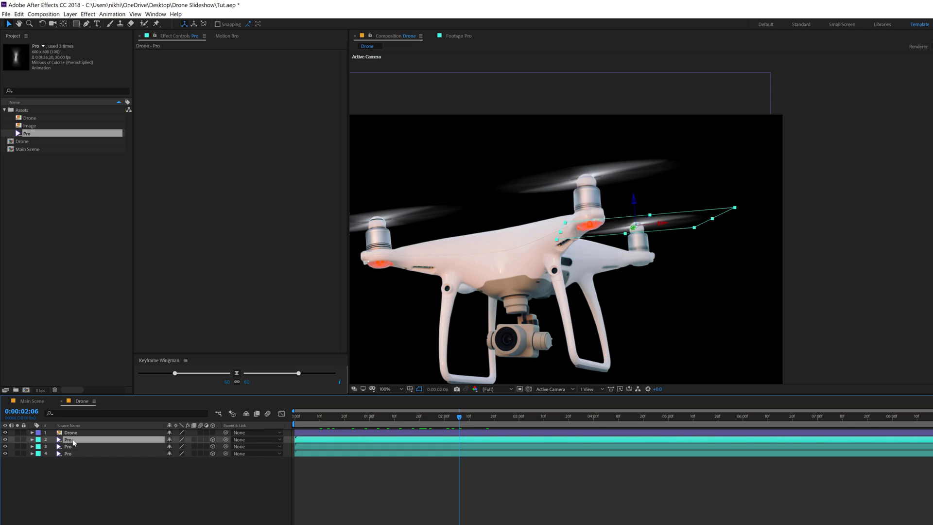
{"action": "key", "text": "ctrl+d"}
{"action": "left_click_drag", "start_coordinate": [661, 223], "coordinate": [533, 228]}
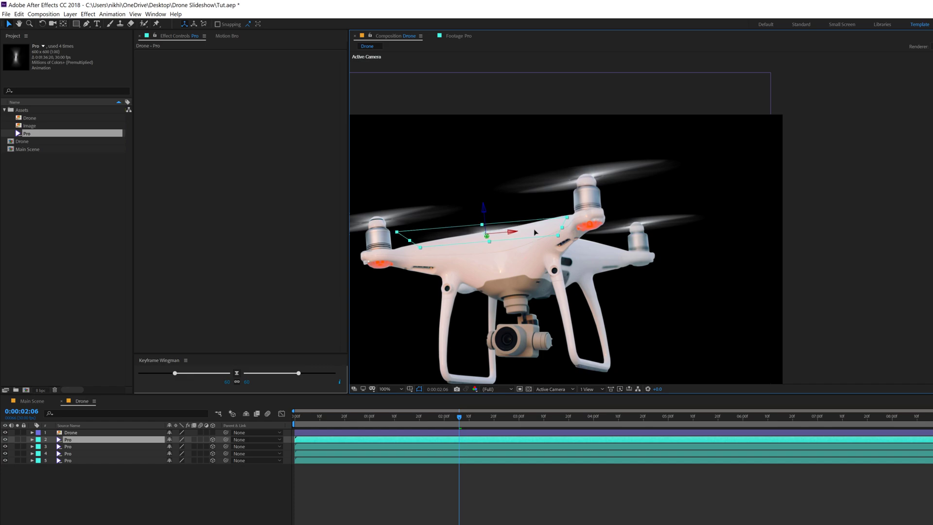
{"action": "left_click", "coordinate": [396, 487]}
{"action": "left_click_drag", "start_coordinate": [374, 423], "coordinate": [459, 421]}
{"action": "scroll", "coordinate": [441, 355], "scroll_direction": "down", "scroll_amount": 1}
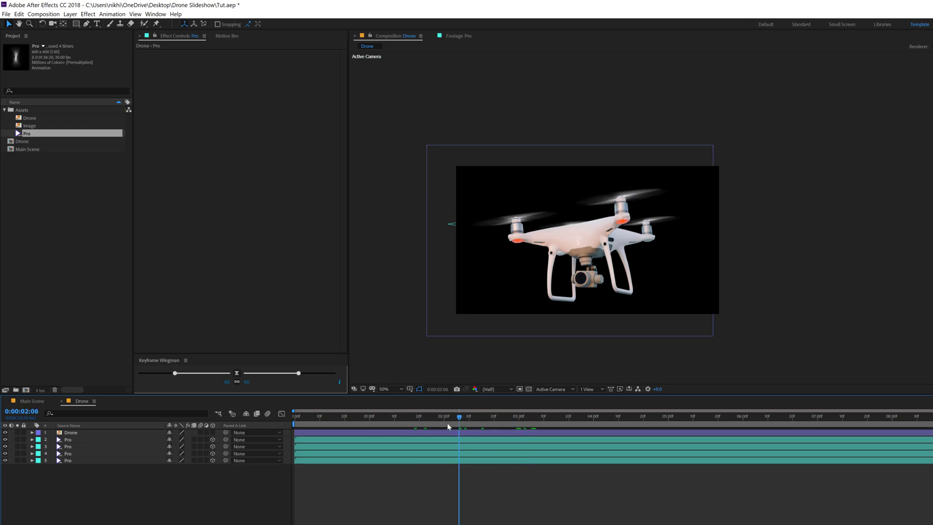
Add the Drone composition to the Main Scene and scale it to 60%.
{"action": "left_click", "coordinate": [91, 305]}
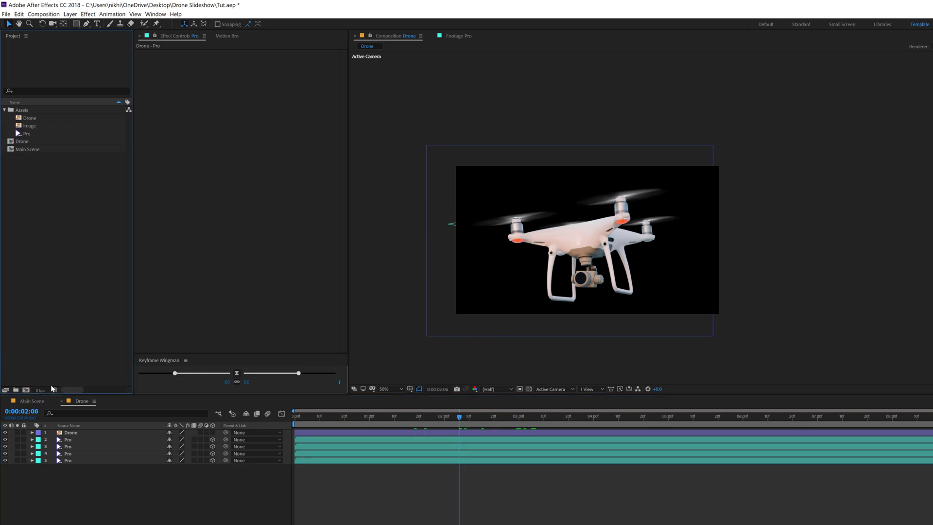
{"action": "left_click", "coordinate": [32, 400]}
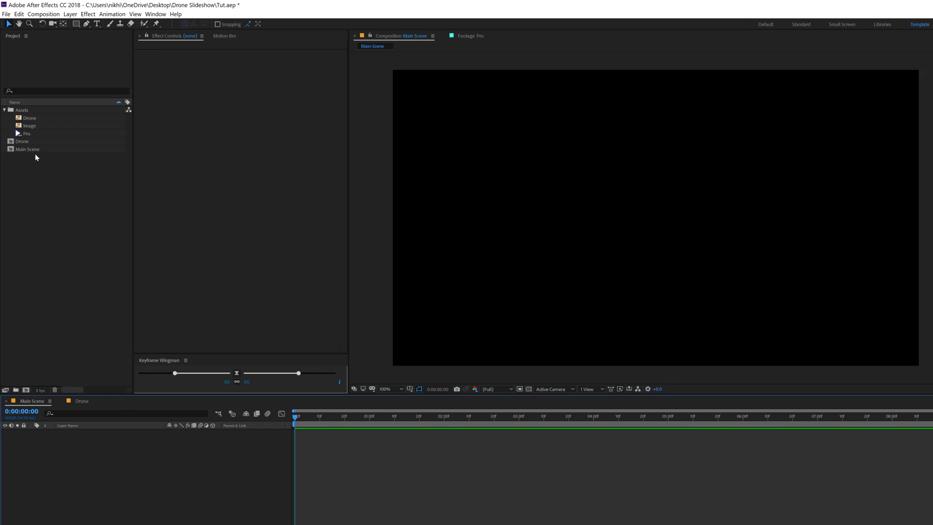
{"action": "left_click_drag", "start_coordinate": [25, 142], "coordinate": [74, 452]}
{"action": "left_click", "coordinate": [191, 440]}
{"action": "type", "text": "60"}
{"action": "left_click", "coordinate": [176, 497]}
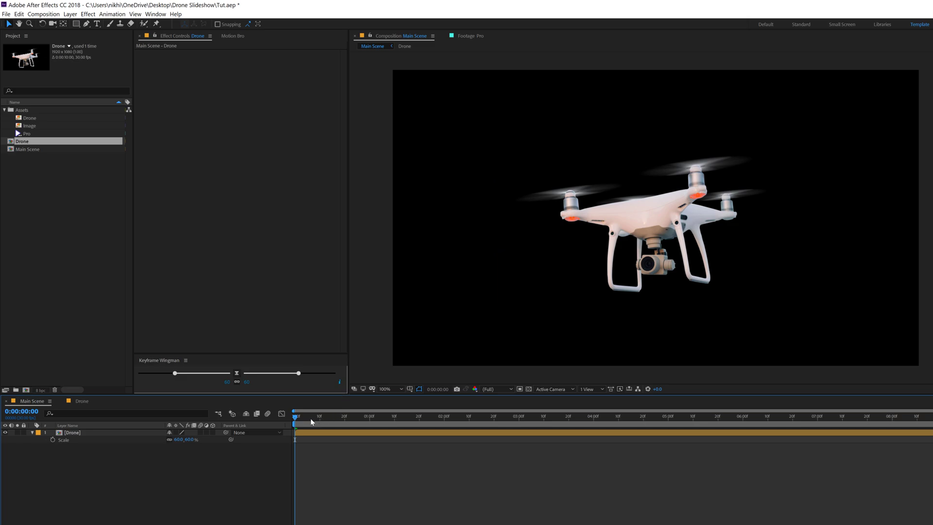
Scale the drone to 65% and move it into the right part of the frame, at about 1389, 474.
{"action": "left_click", "coordinate": [87, 435]}
{"action": "left_click_drag", "start_coordinate": [694, 211], "coordinate": [792, 200]}
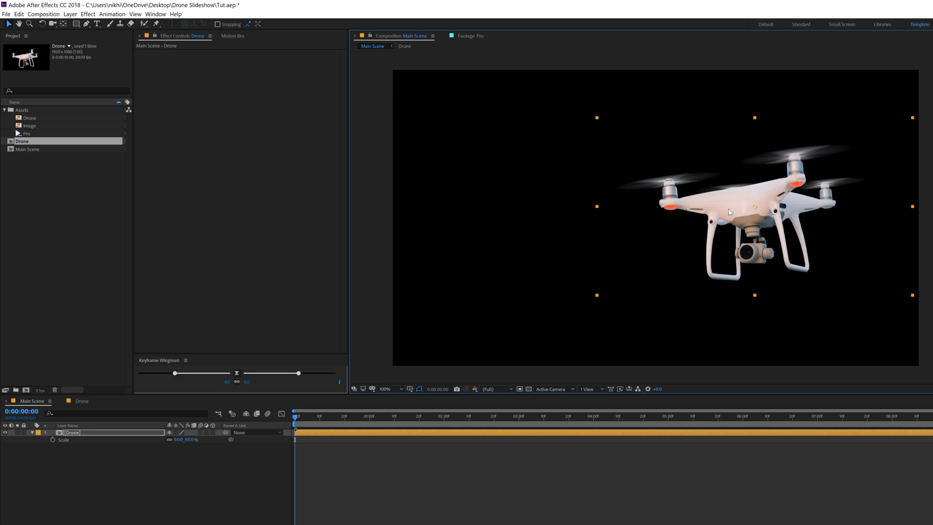
{"action": "key", "text": "p"}
{"action": "key", "text": "s"}
{"action": "left_click", "coordinate": [189, 440]}
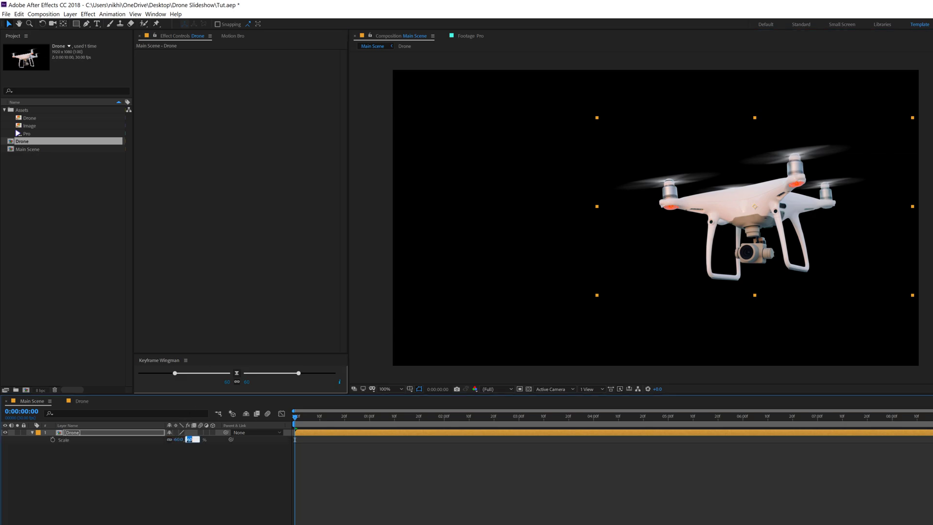
{"action": "left_click", "coordinate": [185, 454]}
{"action": "left_click_drag", "start_coordinate": [765, 233], "coordinate": [784, 218]}
{"action": "key", "text": "ctrl+shift+h"}
Set Position and Rotation keyframes on the drone layer at 1 second and reveal the animated properties.
{"action": "left_click_drag", "start_coordinate": [353, 419], "coordinate": [369, 419]}
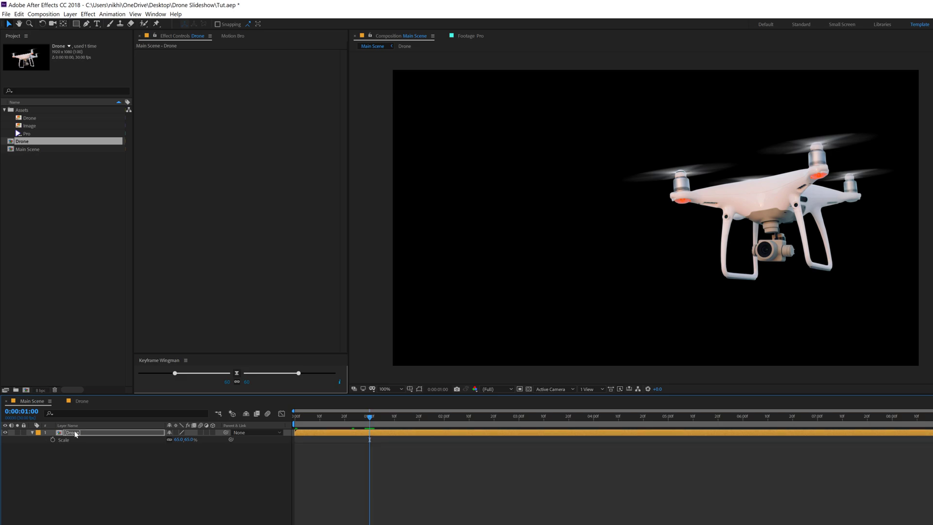
{"action": "left_click", "coordinate": [50, 431]}
{"action": "key", "text": "p"}
{"action": "left_click", "coordinate": [53, 440]}
{"action": "key", "text": "r"}
{"action": "left_click", "coordinate": [52, 440]}
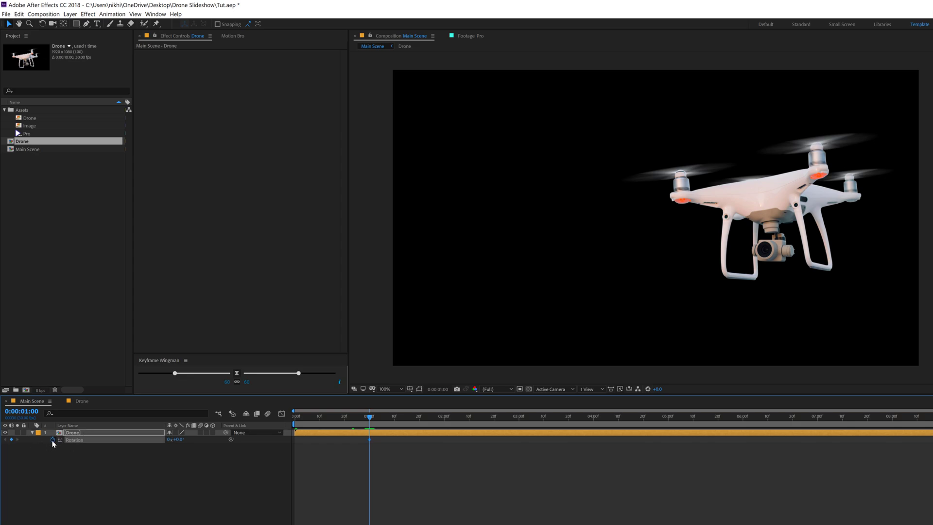
{"action": "key", "text": "u"}
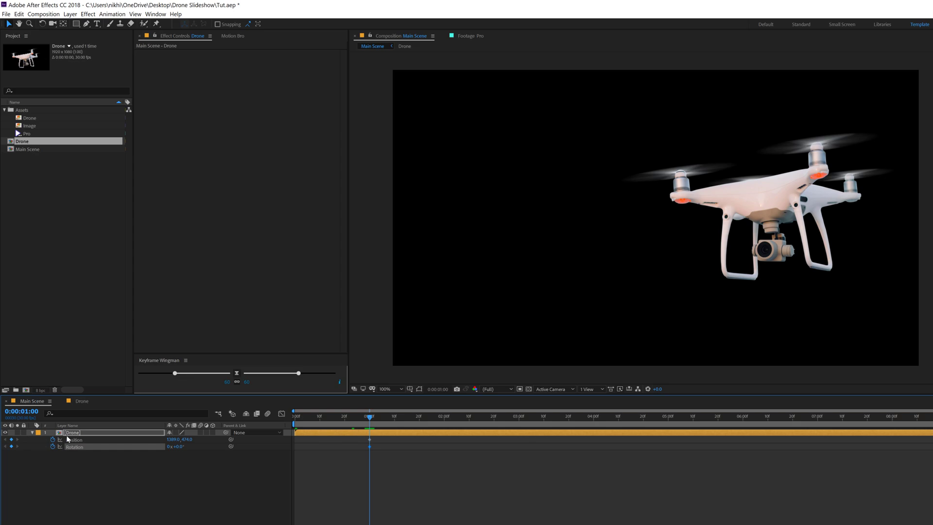
At 0 seconds, move the drone out of frame below the lower-left area, to about 555, 1340.
{"action": "left_click_drag", "start_coordinate": [339, 422], "coordinate": [260, 421]}
{"action": "scroll", "coordinate": [721, 244], "scroll_direction": "down", "scroll_amount": 2}
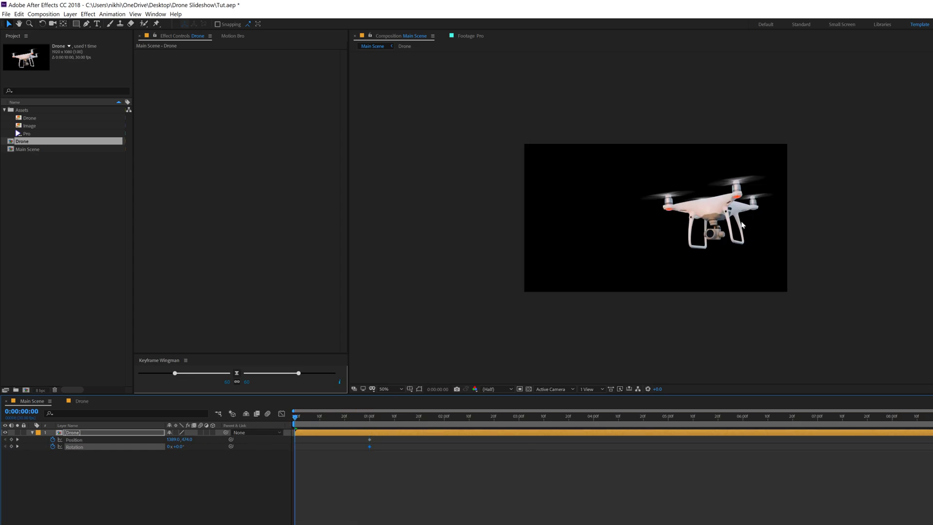
{"action": "left_click_drag", "start_coordinate": [695, 228], "coordinate": [593, 332]}
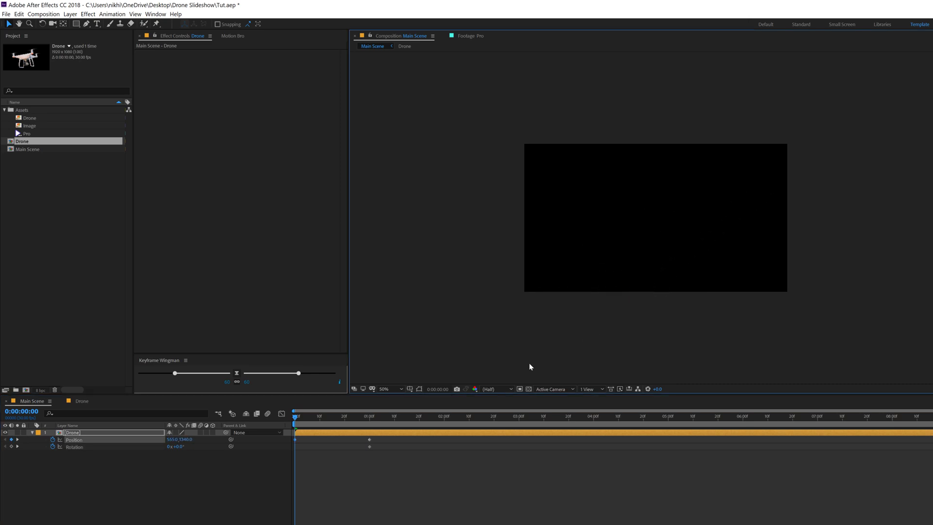
Set the drone's rotation at 0 seconds to 17° and preview the fly-in.
{"action": "left_click_drag", "start_coordinate": [298, 417], "coordinate": [185, 448]}
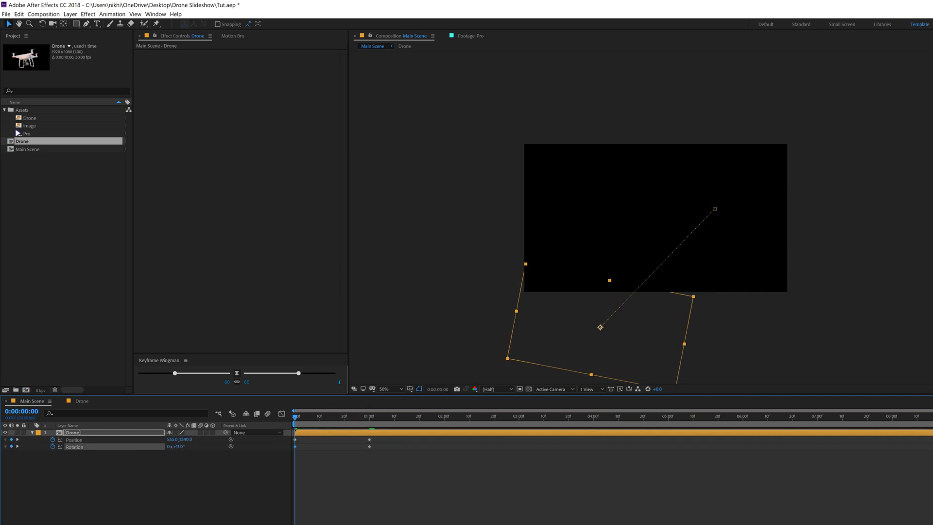
{"action": "key", "text": "space"}
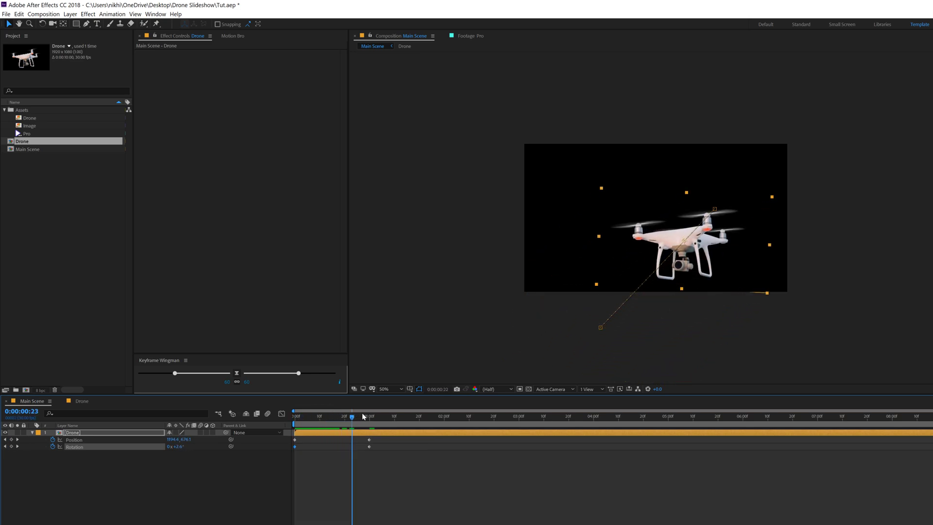
{"action": "key", "text": "space"}
{"action": "left_click_drag", "start_coordinate": [176, 446], "coordinate": [180, 446]}
{"action": "key", "text": "space"}
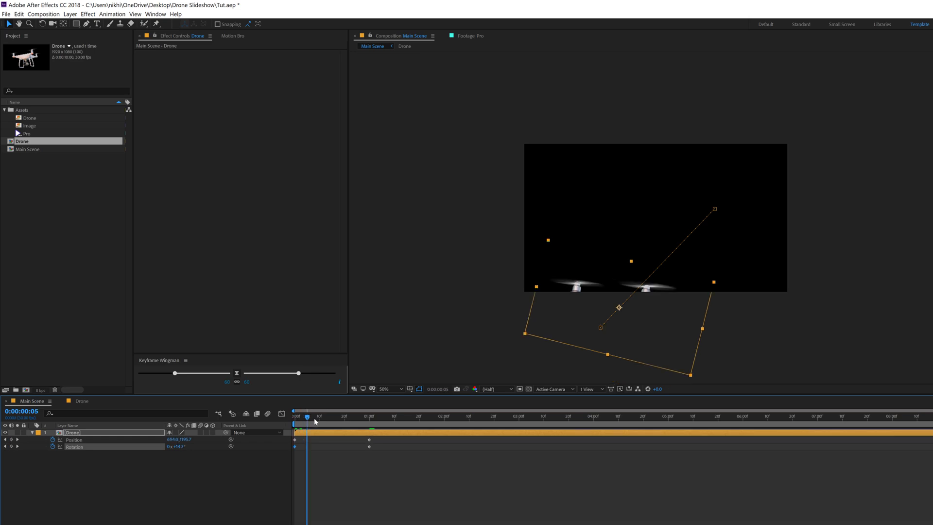
{"action": "left_click_drag", "start_coordinate": [355, 418], "coordinate": [381, 419]}
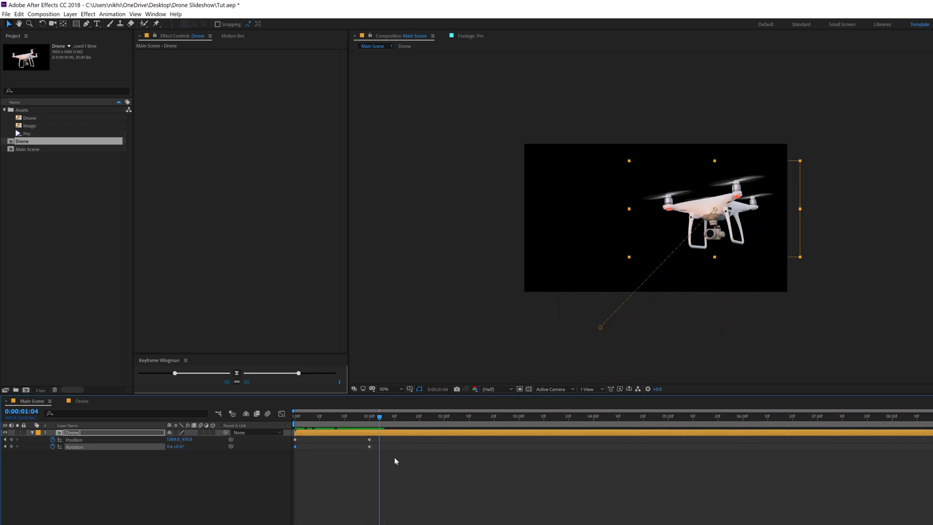
Apply Easy Ease to all Position and Rotation keyframes and stretch the ending keyframes' incoming influence to 100% in the speed graph.
{"action": "left_click_drag", "start_coordinate": [397, 476], "coordinate": [286, 437]}
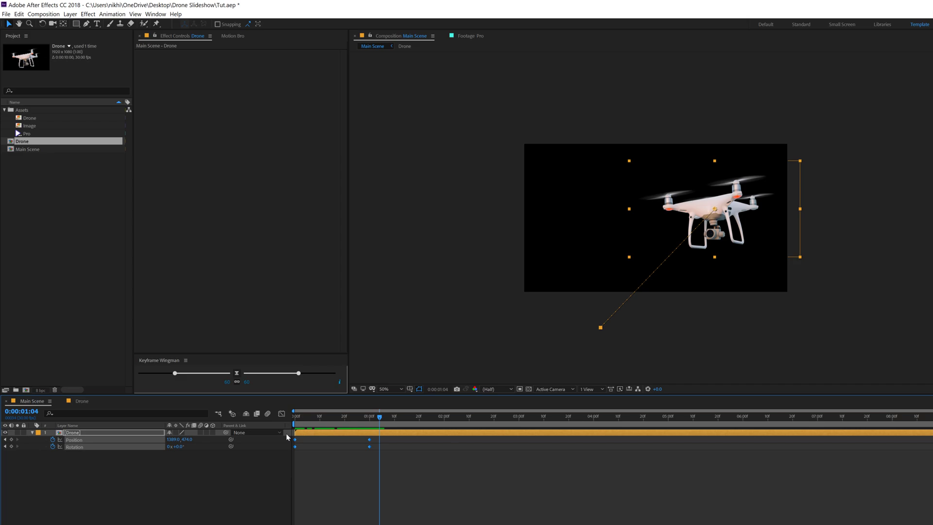
{"action": "key", "text": "F9"}
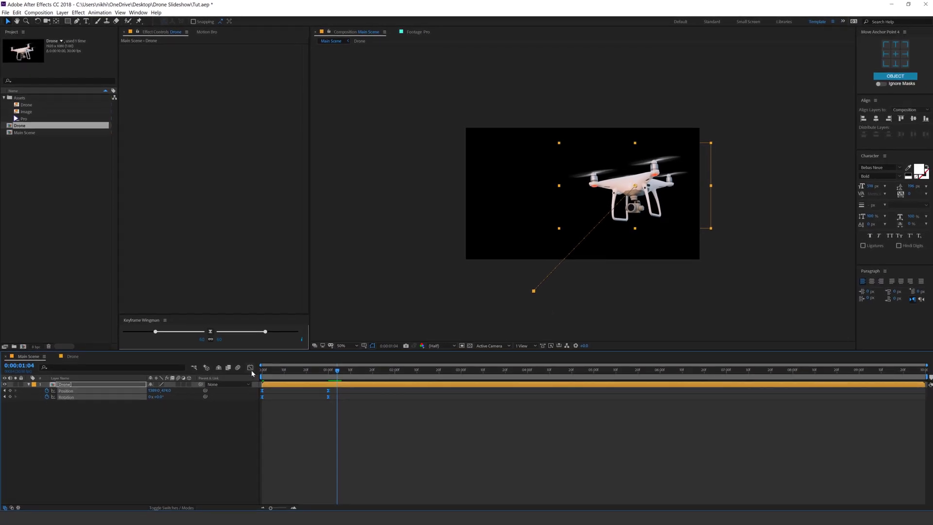
{"action": "left_click", "coordinate": [250, 369]}
{"action": "right_click", "coordinate": [371, 399]}
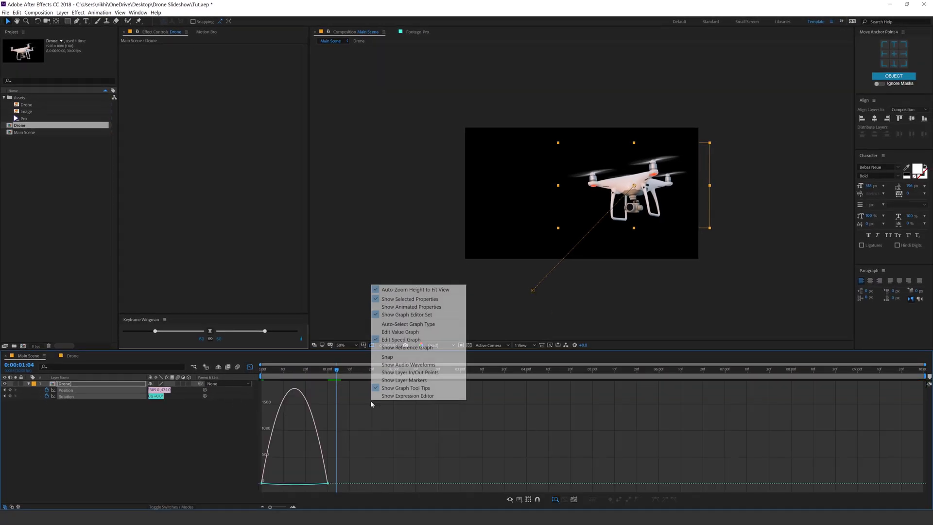
{"action": "left_click", "coordinate": [335, 484]}
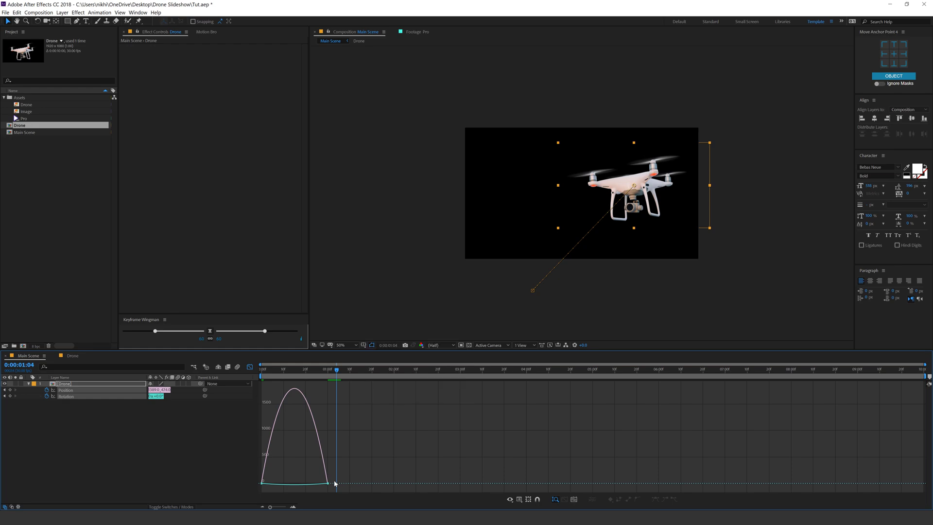
{"action": "left_click_drag", "start_coordinate": [313, 494], "coordinate": [279, 483]}
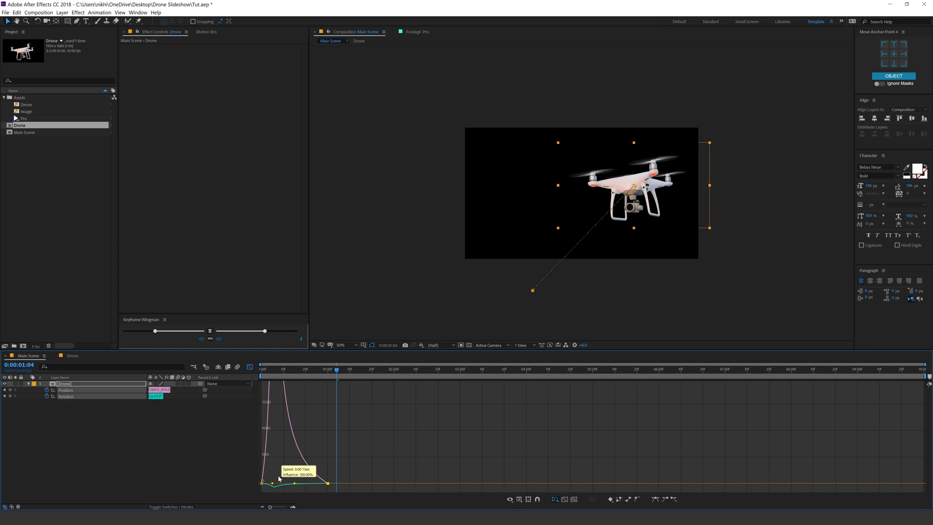
Play the eased fly-in from 0 seconds and return from the speed graph to the keyframe view.
{"action": "left_click_drag", "start_coordinate": [272, 370], "coordinate": [261, 370]}
{"action": "key", "text": "space"}
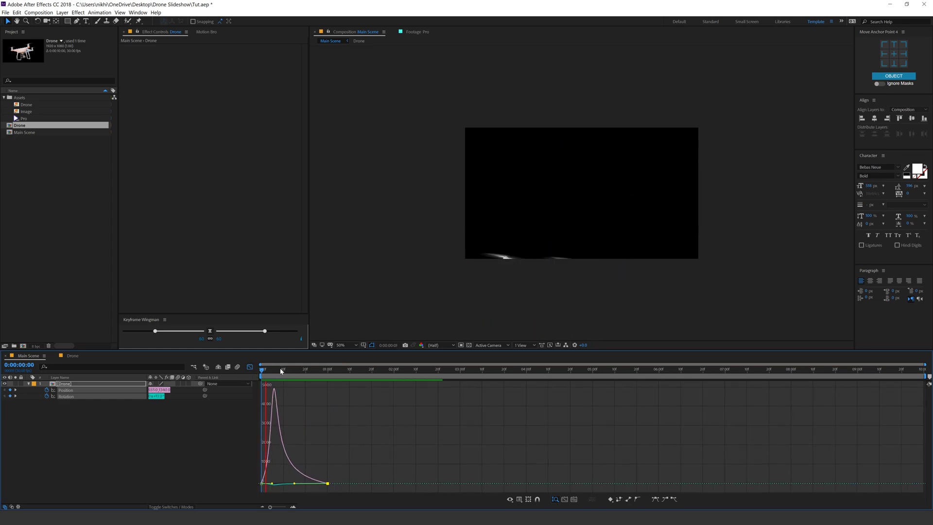
{"action": "left_click", "coordinate": [281, 371]}
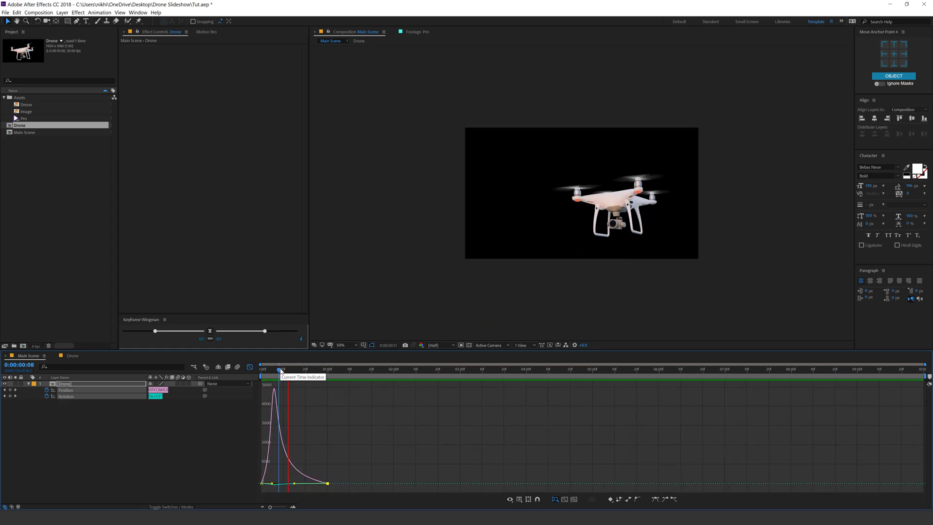
{"action": "left_click_drag", "start_coordinate": [281, 369], "coordinate": [258, 370]}
{"action": "left_click", "coordinate": [249, 367]}
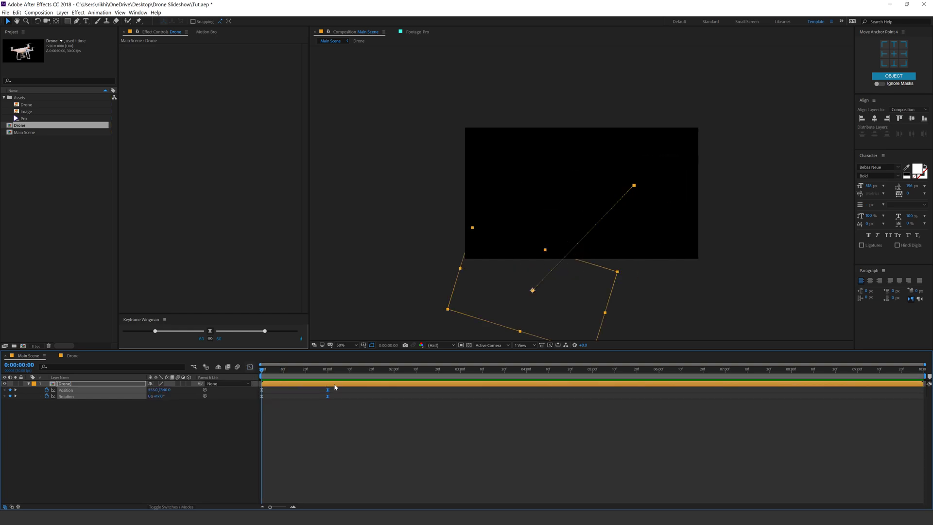
Move the drone's ending Position and Rotation keyframes to 0:00:01:10 and preview the fly-in from the start.
{"action": "left_click", "coordinate": [349, 378]}
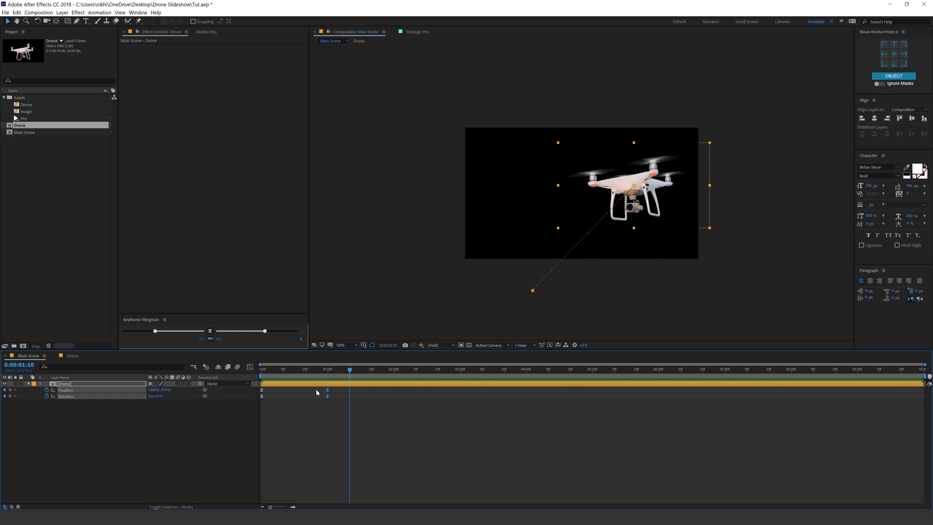
{"action": "left_click_drag", "start_coordinate": [327, 390], "coordinate": [349, 394]}
{"action": "key", "text": "period"}
{"action": "left_click_drag", "start_coordinate": [275, 370], "coordinate": [229, 368]}
{"action": "key", "text": "space"}
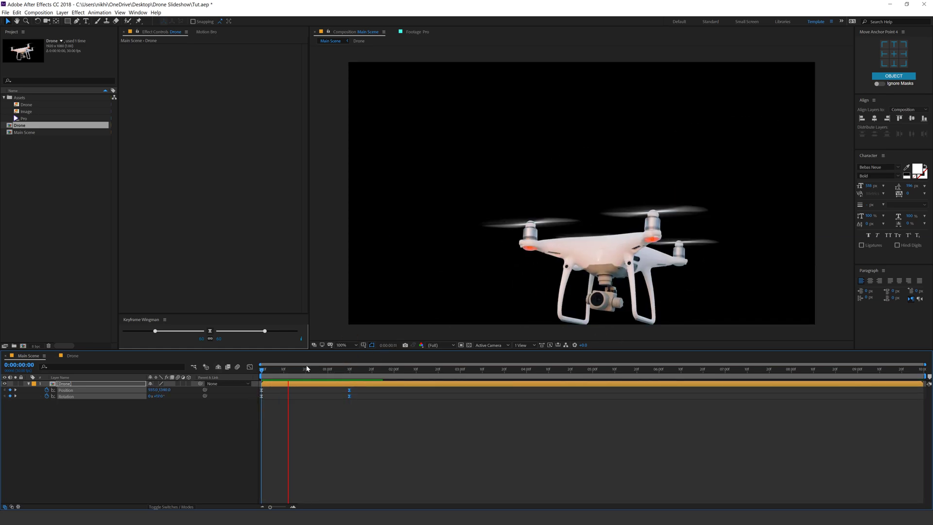
Move the ending Position and Rotation keyframes to 0:00:01:20 and end the work area shortly after 2 seconds for playback.
{"action": "left_click", "coordinate": [369, 370]}
{"action": "key", "text": "space"}
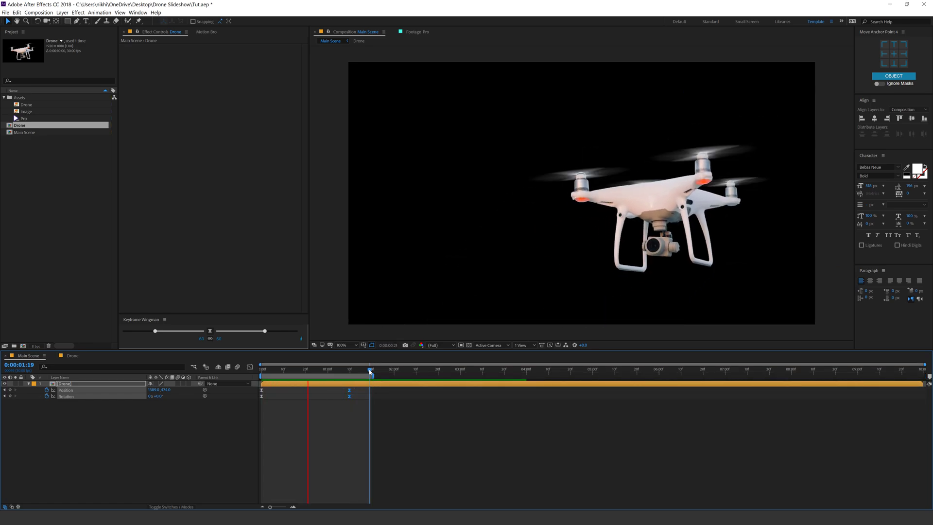
{"action": "left_click_drag", "start_coordinate": [374, 370], "coordinate": [423, 376]}
{"action": "left_click_drag", "start_coordinate": [320, 370], "coordinate": [229, 372]}
{"action": "key", "text": "space"}
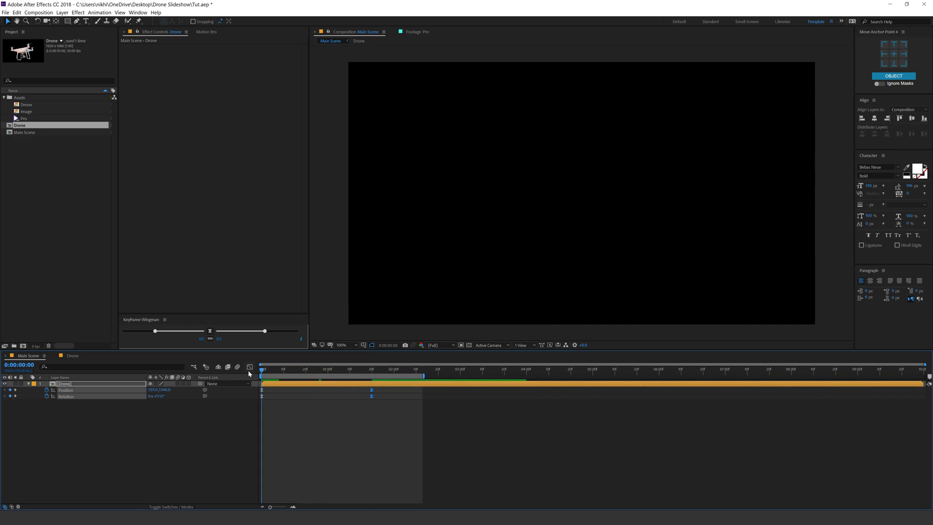
Enable motion blur for the Drone layer and the composition, and preview the fly-in from 0 seconds.
{"action": "left_click", "coordinate": [299, 370]}
{"action": "left_click_drag", "start_coordinate": [299, 374], "coordinate": [301, 374]}
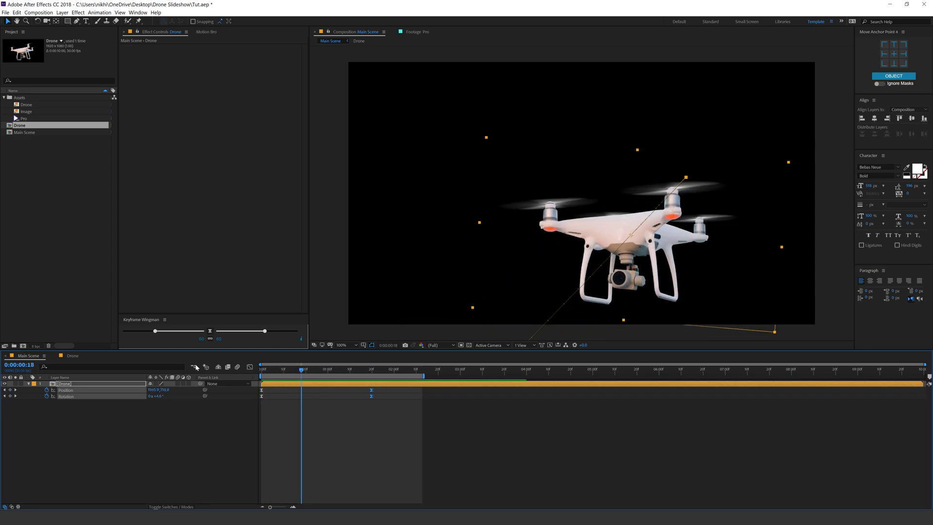
{"action": "left_click", "coordinate": [178, 384]}
{"action": "left_click", "coordinate": [237, 367]}
{"action": "key", "text": "Home"}
{"action": "key", "text": "space"}
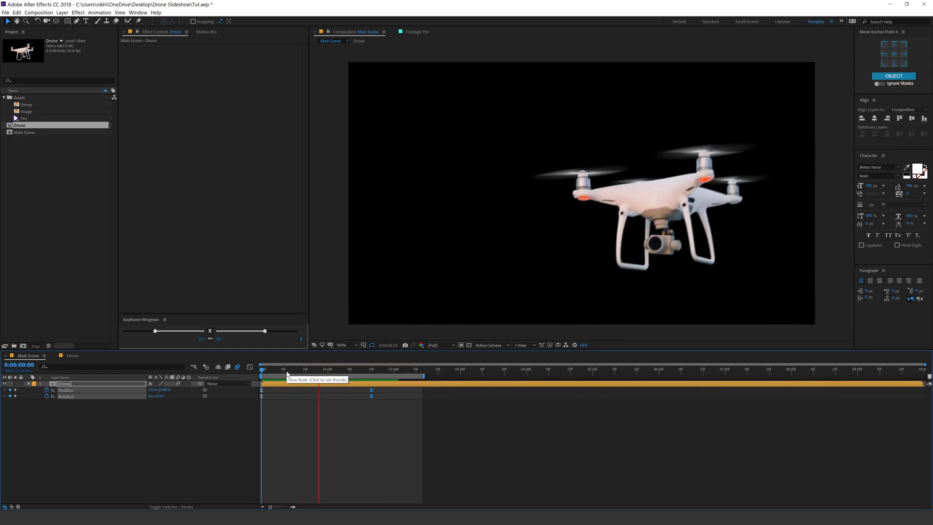
Look up the wiggle values in the Notepad note and add the expression wiggle(1,5) to the Drone's Position.
{"action": "left_click_drag", "start_coordinate": [270, 376], "coordinate": [372, 368]}
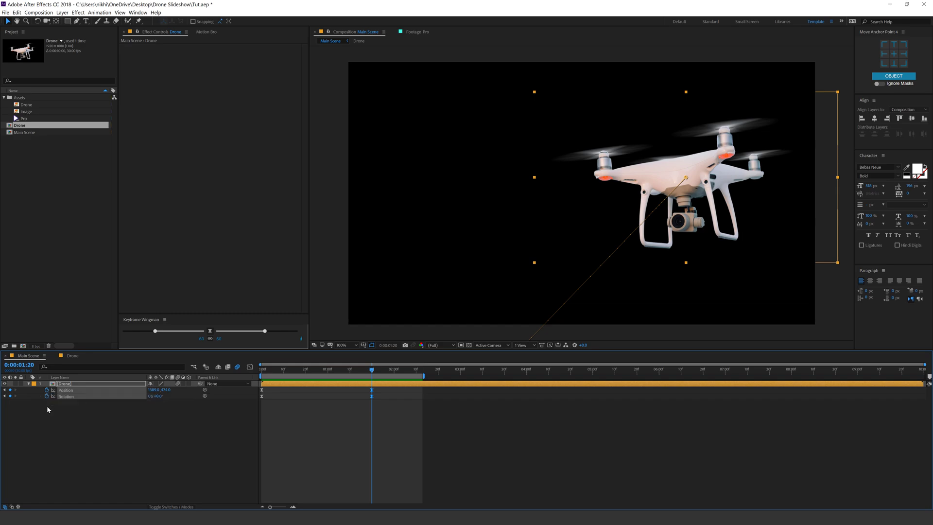
{"action": "left_click", "coordinate": [104, 442]}
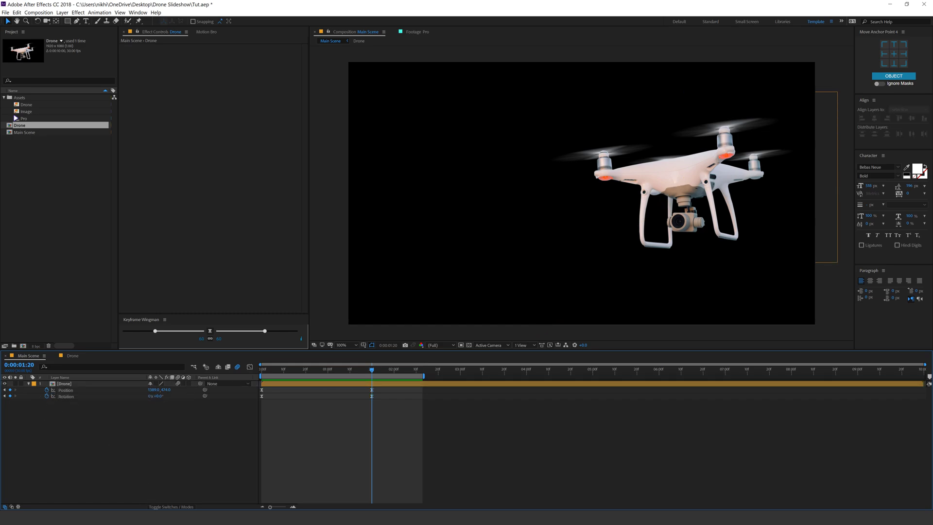
{"action": "key", "text": "alt+Tab"}
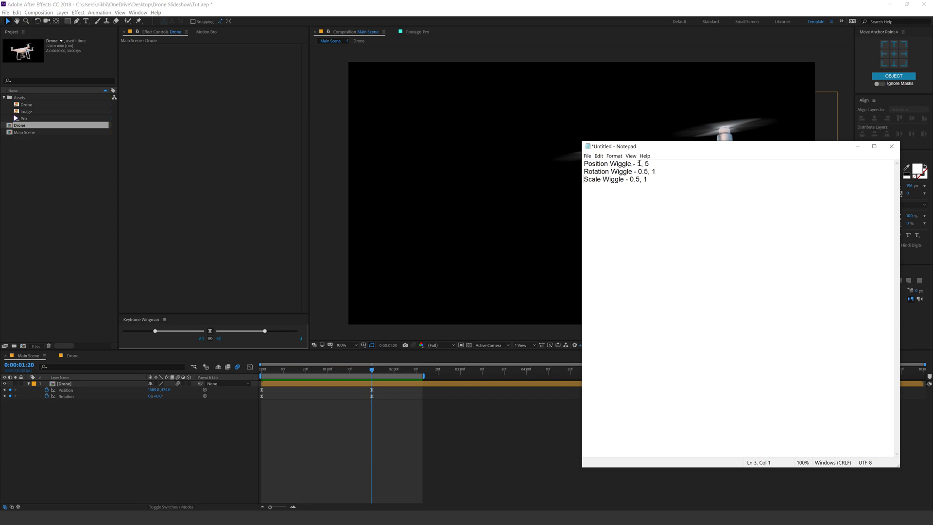
{"action": "left_click", "coordinate": [66, 411]}
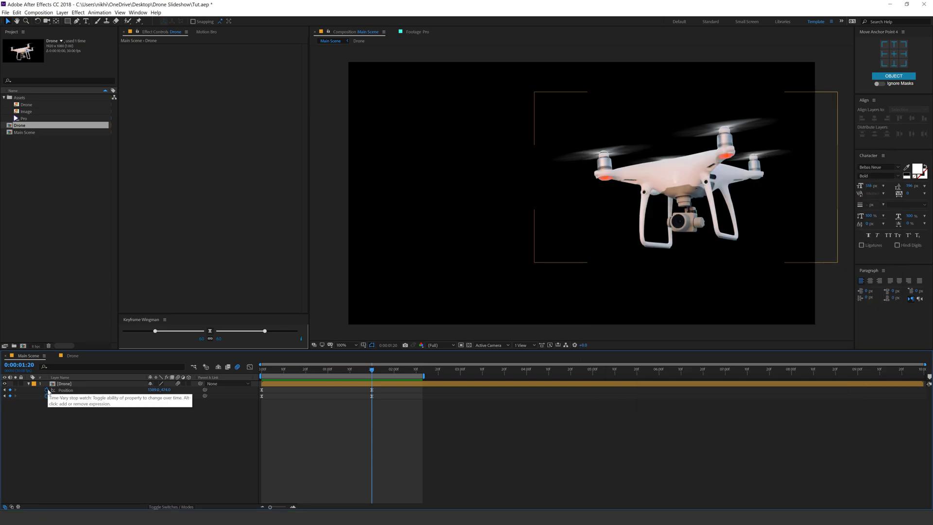
{"action": "left_click", "coordinate": [47, 390], "text": "alt"}
{"action": "type", "text": "w"}
{"action": "type", "text": "iggle("}
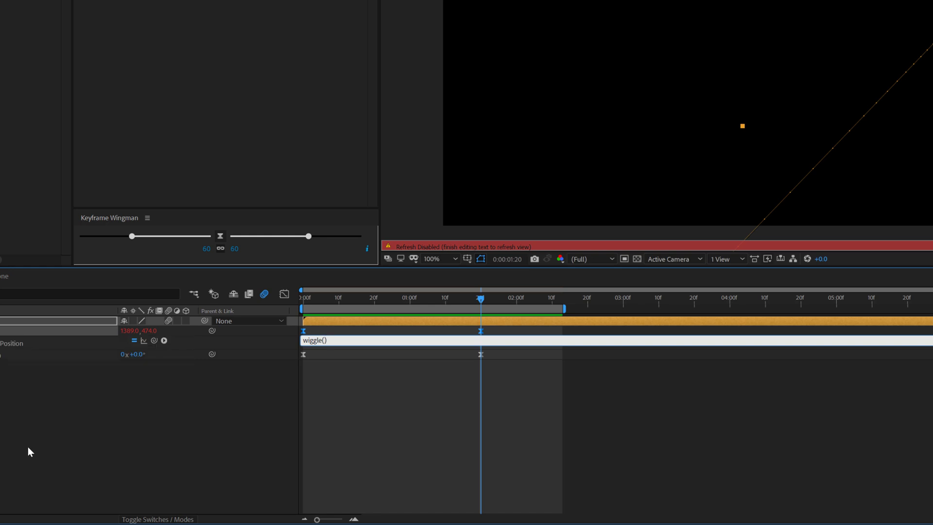
{"action": "key", "text": "alt+Tab"}
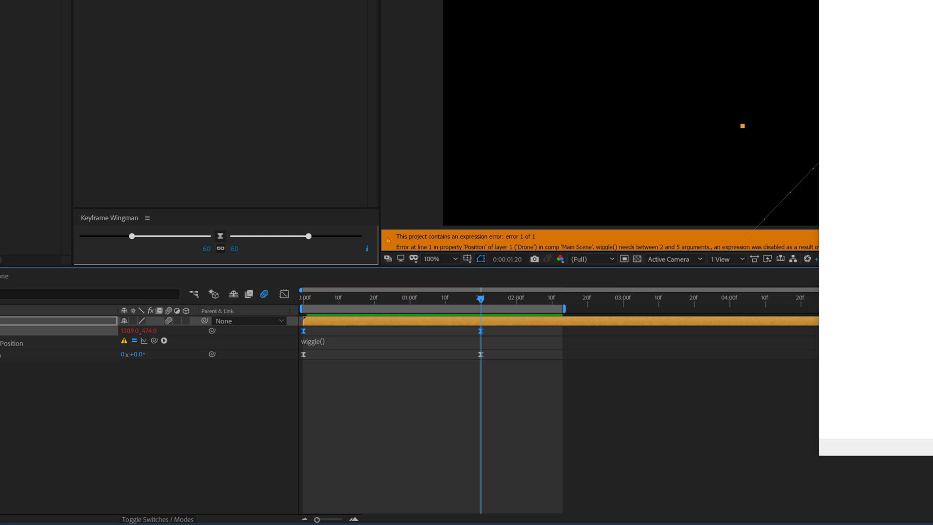
{"action": "left_click", "coordinate": [326, 340]}
{"action": "left_click", "coordinate": [323, 341]}
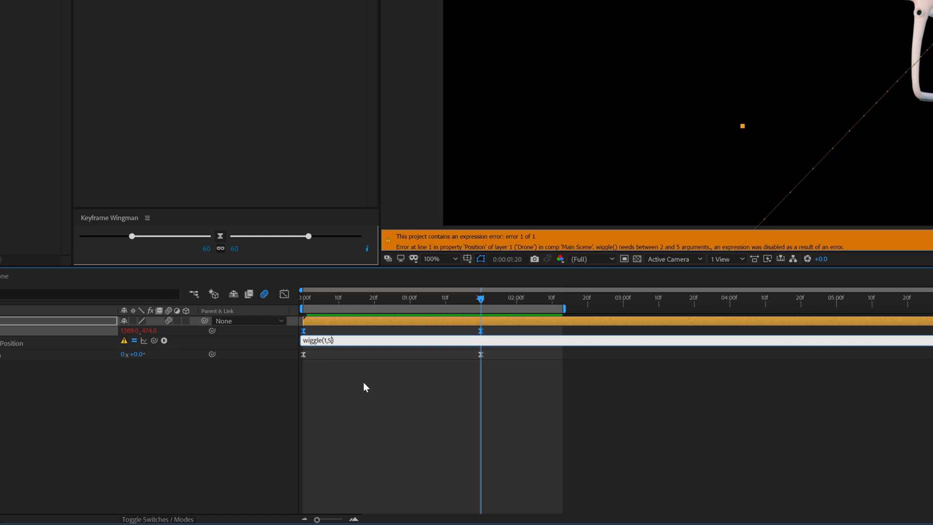
{"action": "left_click_drag", "start_coordinate": [346, 345], "coordinate": [215, 340]}
{"action": "key", "text": "ctrl+c"}
{"action": "left_click", "coordinate": [103, 406]}
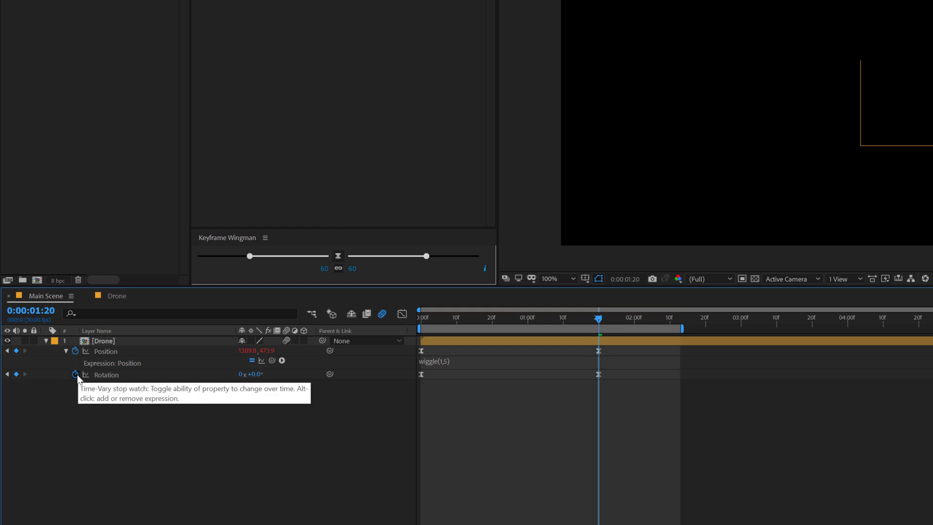
Add the expression wiggle(.5,1) to the Drone's Rotation and scrub through the animation to check the hover.
{"action": "left_click", "coordinate": [75, 374], "text": "alt"}
{"action": "key", "text": "ctrl+v"}
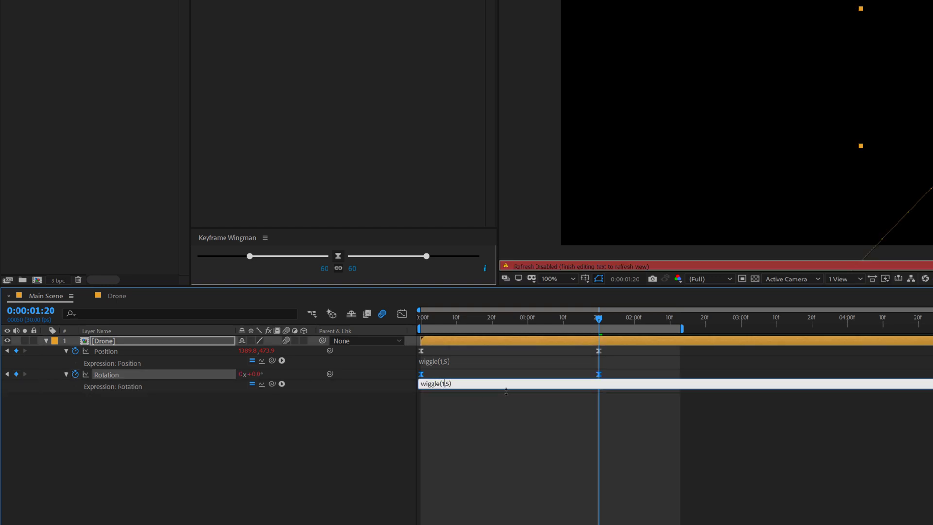
{"action": "key", "text": "BackSpace"}
{"action": "type", "text": ".5"}
{"action": "left_click", "coordinate": [467, 404]}
{"action": "left_click", "coordinate": [427, 318]}
{"action": "left_click_drag", "start_coordinate": [439, 322], "coordinate": [642, 305]}
Try the expression wiggle(.5,1) on the Drone's Scale.
{"action": "left_click", "coordinate": [131, 342]}
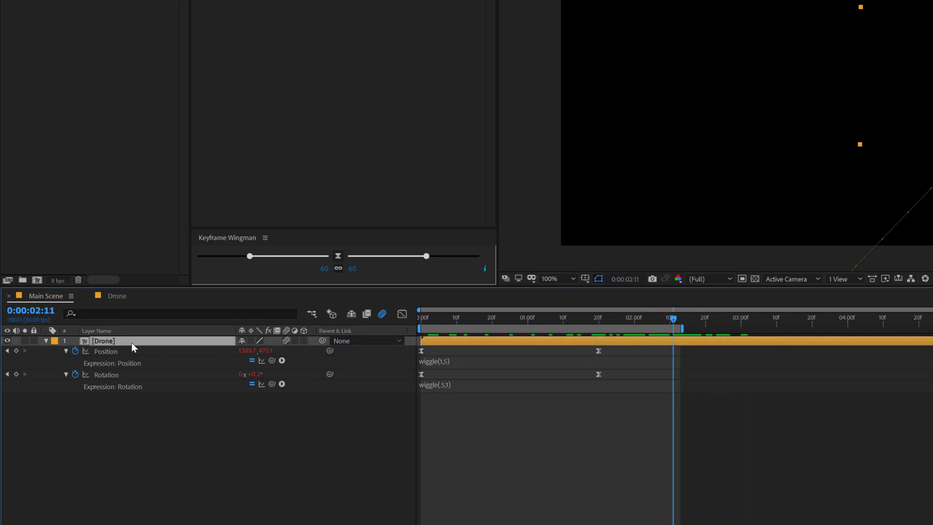
{"action": "key", "text": "s"}
{"action": "left_click", "coordinate": [75, 350], "text": "alt"}
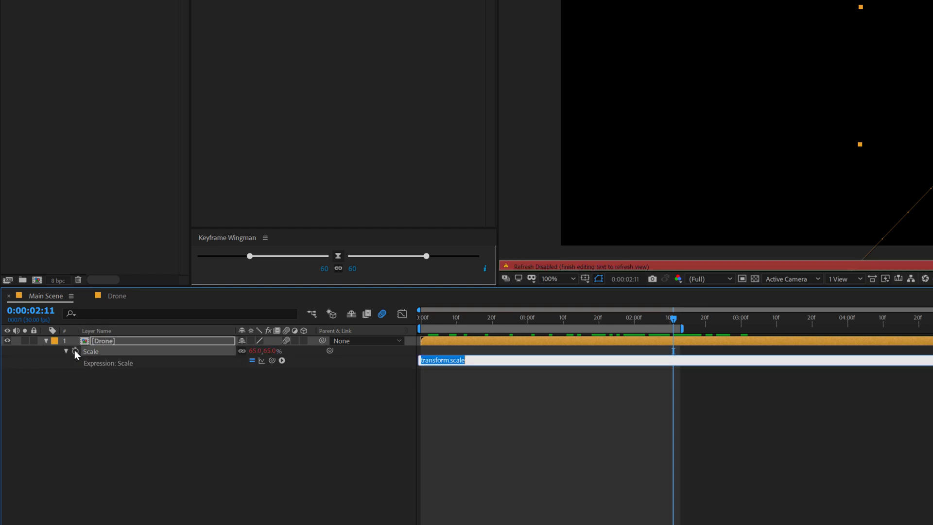
{"action": "type", "text": "wiggle(1,5)"}
{"action": "key", "text": "Left"}
{"action": "key", "text": "Left"}
{"action": "key", "text": "Left"}
{"action": "key", "text": "BackSpace"}
{"action": "type", "text": ".5"}
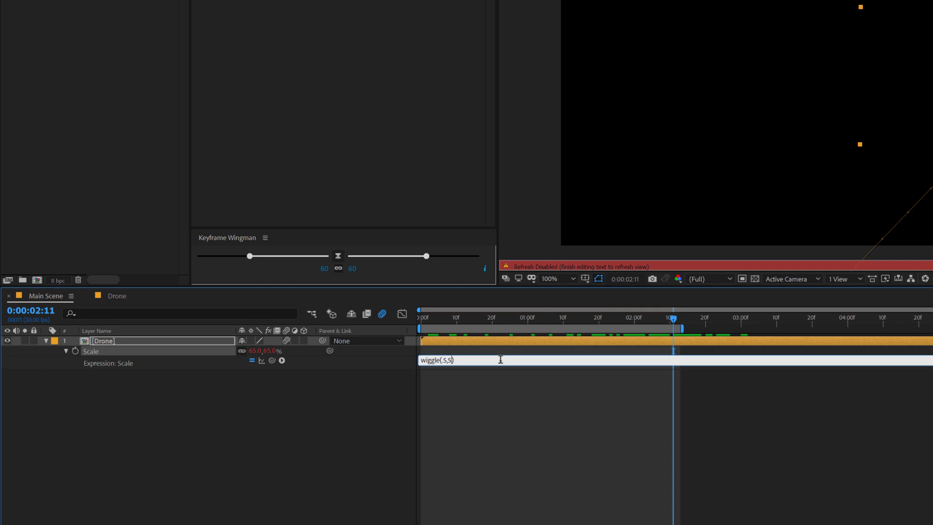
{"action": "left_click", "coordinate": [523, 412]}
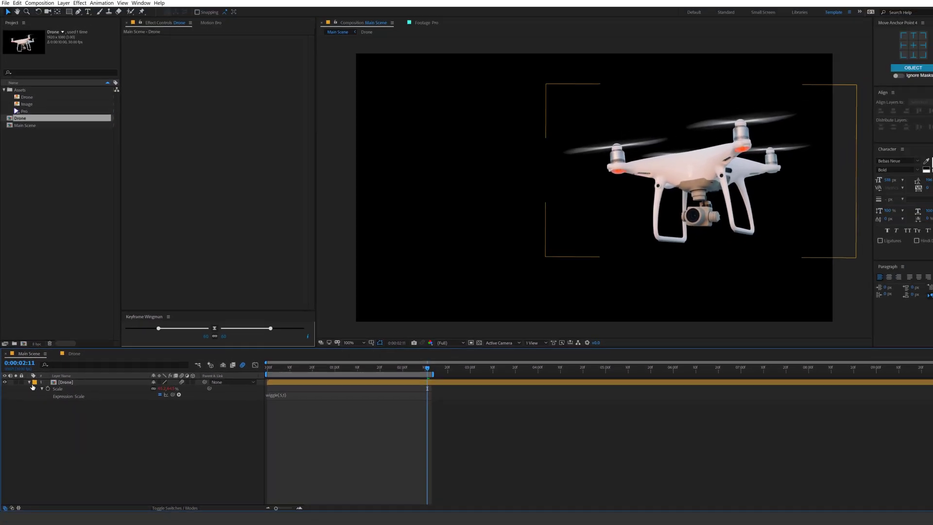
Preview the hover, remove the Scale expression from the Drone and scrub ahead to 0:00:07:05.
{"action": "left_click", "coordinate": [29, 382]}
{"action": "left_click_drag", "start_coordinate": [303, 368], "coordinate": [266, 368]}
{"action": "key", "text": "space"}
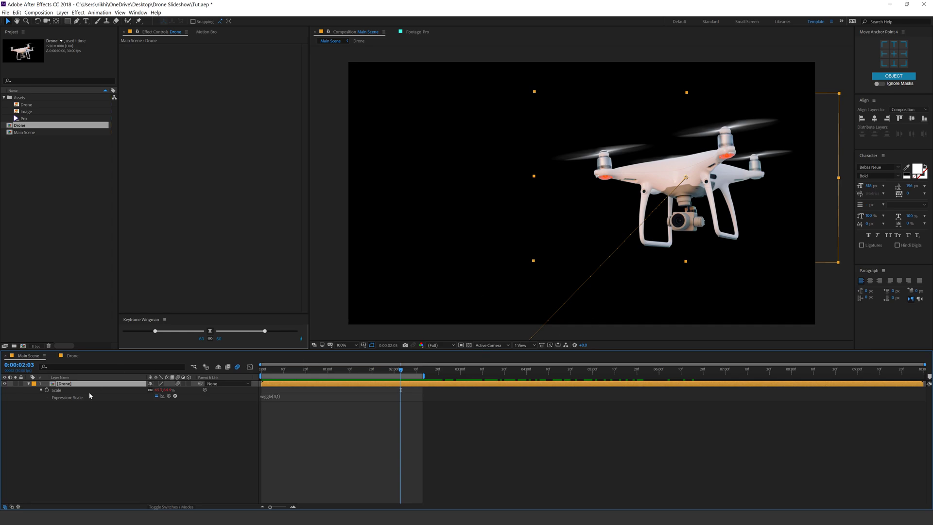
{"action": "left_click", "coordinate": [156, 395]}
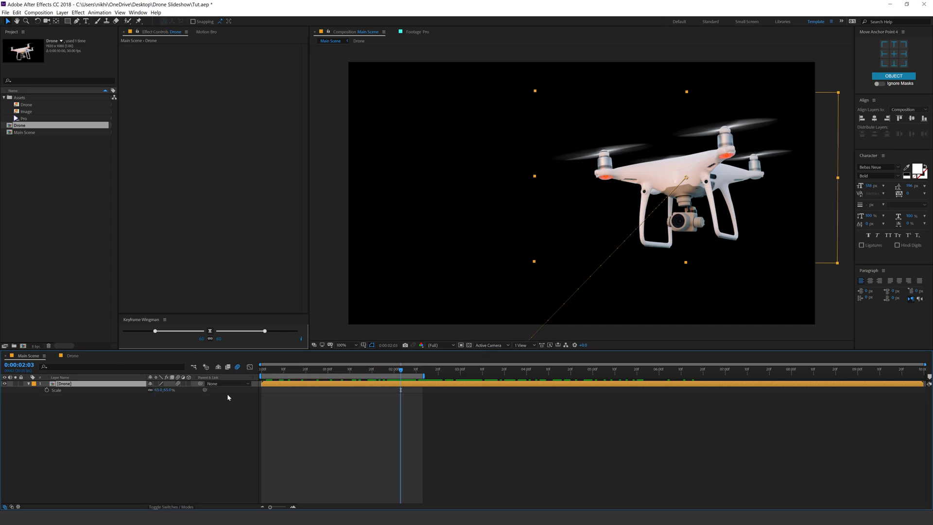
{"action": "left_click_drag", "start_coordinate": [312, 374], "coordinate": [526, 372]}
{"action": "left_click_drag", "start_coordinate": [589, 372], "coordinate": [736, 372]}
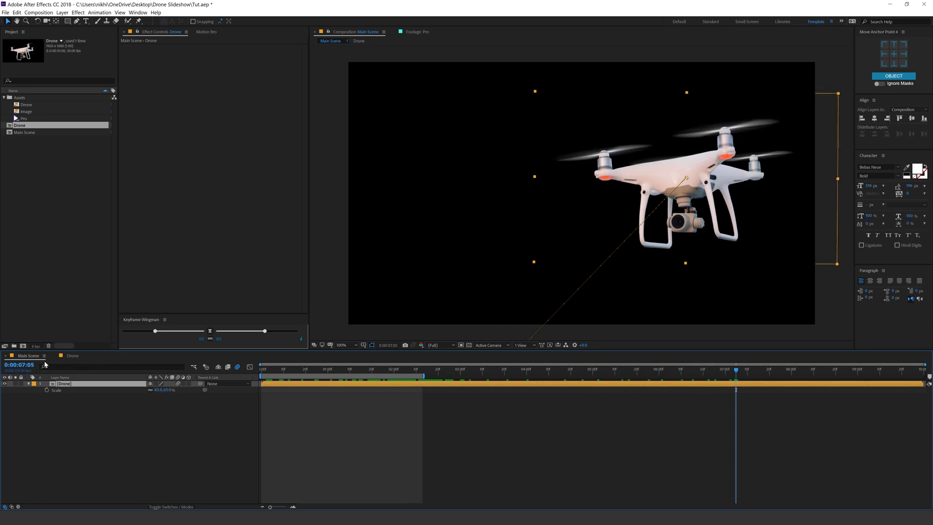
Collapse the Drone layer's properties and play the fly-in with the wiggle applied.
{"action": "left_click", "coordinate": [28, 384]}
{"action": "left_click", "coordinate": [45, 404]}
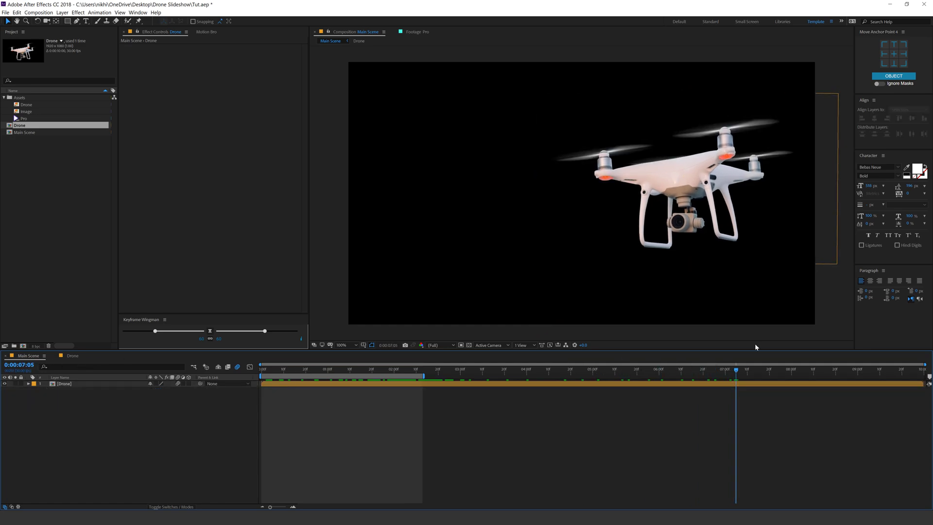
{"action": "left_click", "coordinate": [625, 294]}
{"action": "left_click", "coordinate": [306, 403]}
{"action": "left_click_drag", "start_coordinate": [281, 374], "coordinate": [311, 381]}
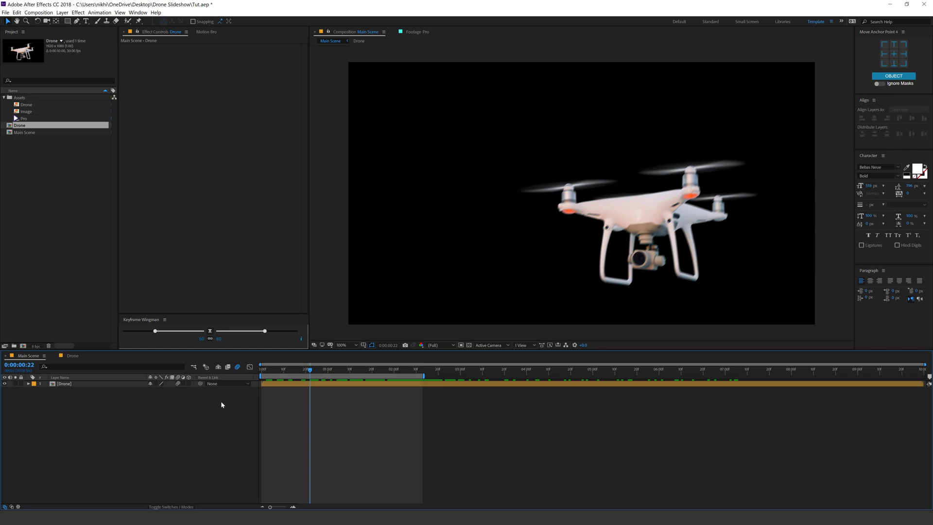
{"action": "key", "text": "space"}
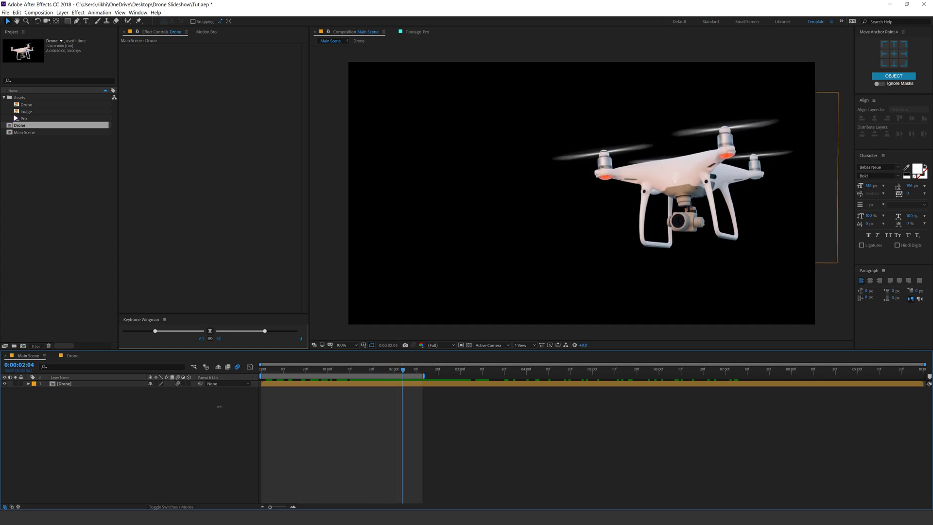
Add a text layer in the Main Scene reading "THE MAGIC" with "DRONE" on a second line.
{"action": "left_click", "coordinate": [86, 21]}
{"action": "left_click", "coordinate": [388, 201]}
{"action": "type", "text": "THW"}
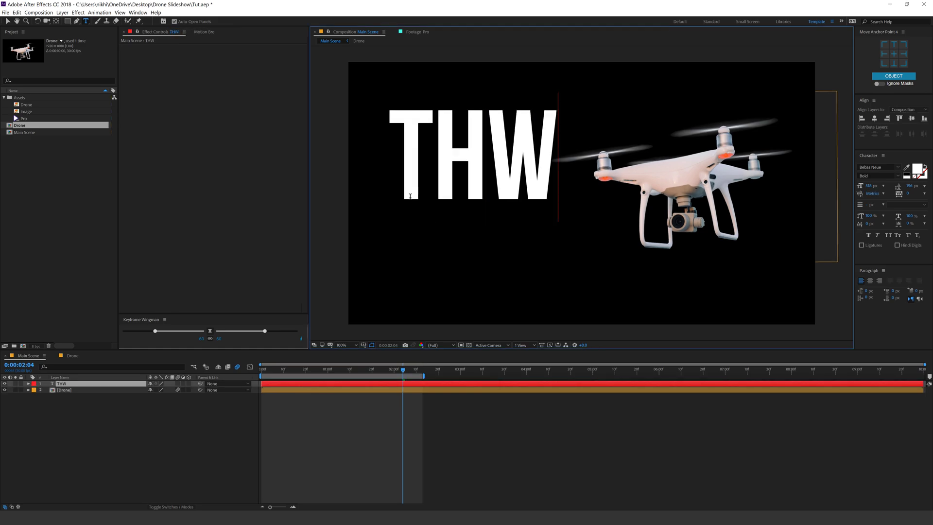
{"action": "key", "text": "BackSpace"}
{"action": "type", "text": "E MAGIC"}
{"action": "key", "text": "Home"}
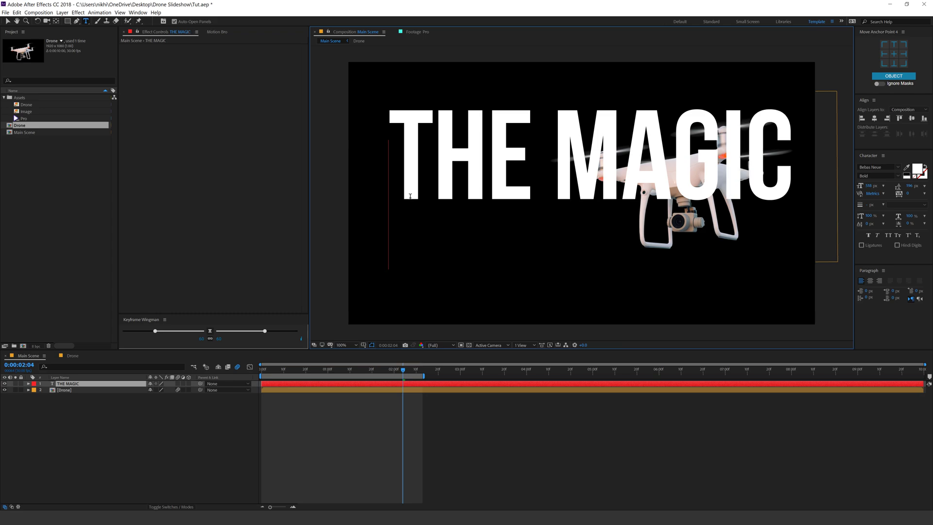
{"action": "type", "text": "DRONE"}
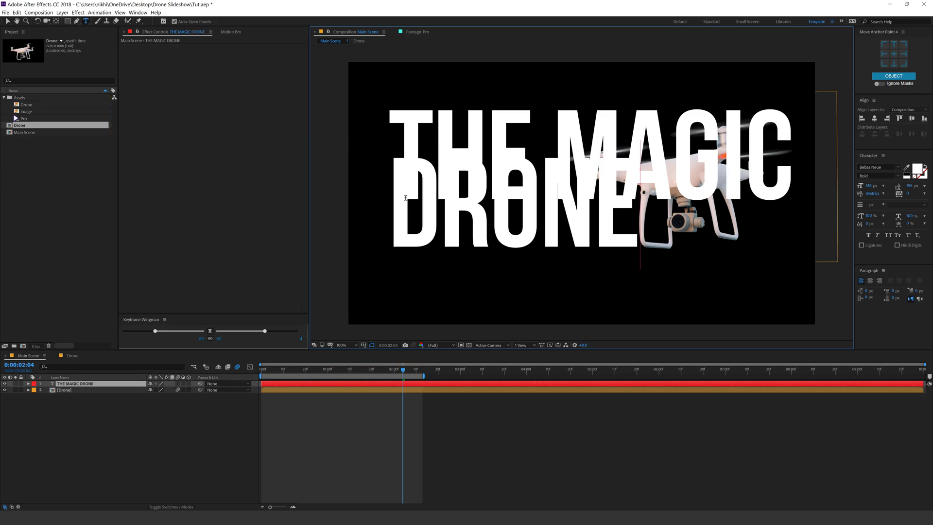
Set the title's font to Integral CF Bold and reduce its size until the whole text fits in the frame.
{"action": "left_click", "coordinate": [7, 21]}
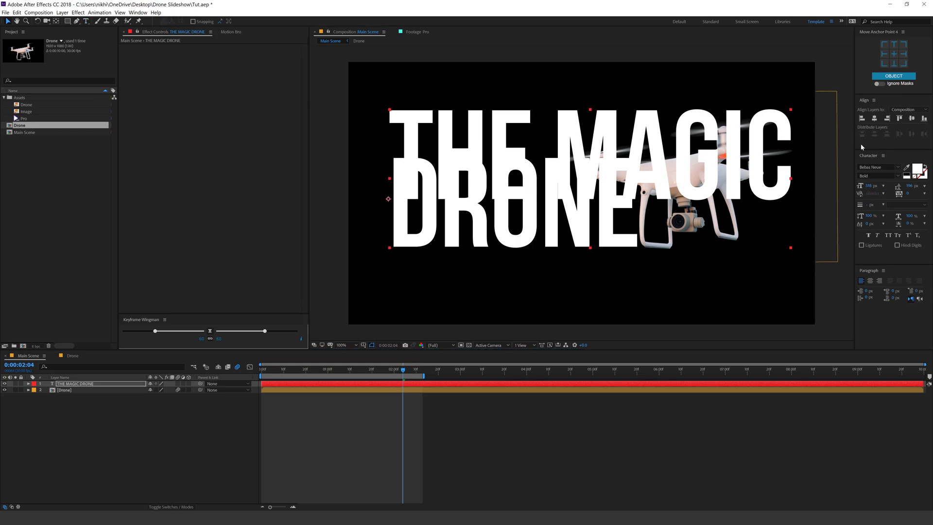
{"action": "left_click", "coordinate": [884, 167]}
{"action": "type", "text": "INTE"}
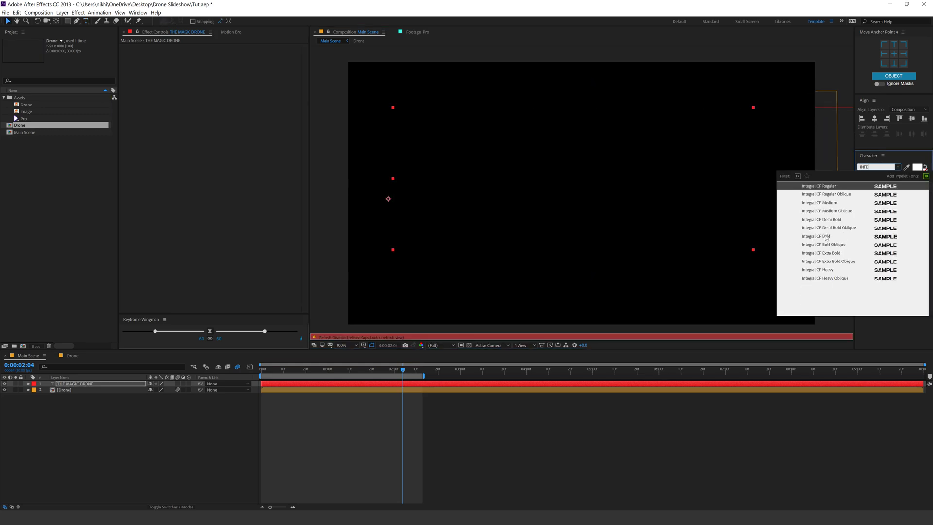
{"action": "left_click", "coordinate": [820, 238]}
{"action": "key", "text": "Caps_Lock"}
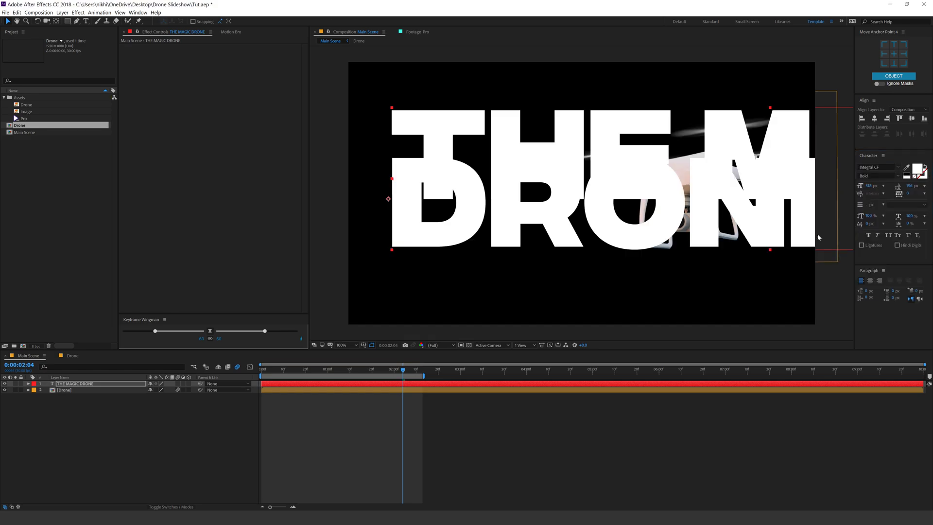
{"action": "left_click_drag", "start_coordinate": [869, 186], "coordinate": [775, 195]}
Place the title in the lower-left area of the frame with a centered anchor point, and stack it below the Drone layer.
{"action": "left_click_drag", "start_coordinate": [522, 191], "coordinate": [482, 224]}
{"action": "left_click", "coordinate": [897, 58]}
{"action": "left_click_drag", "start_coordinate": [77, 384], "coordinate": [89, 410]}
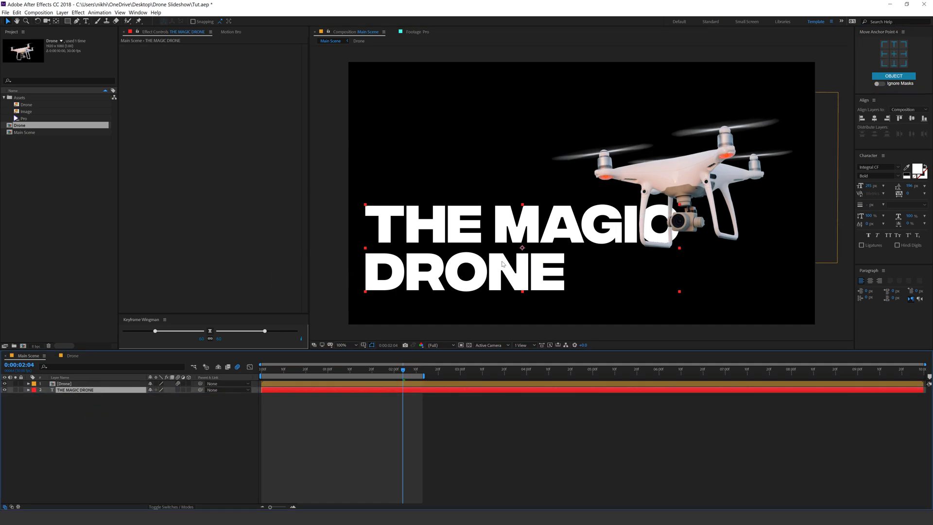